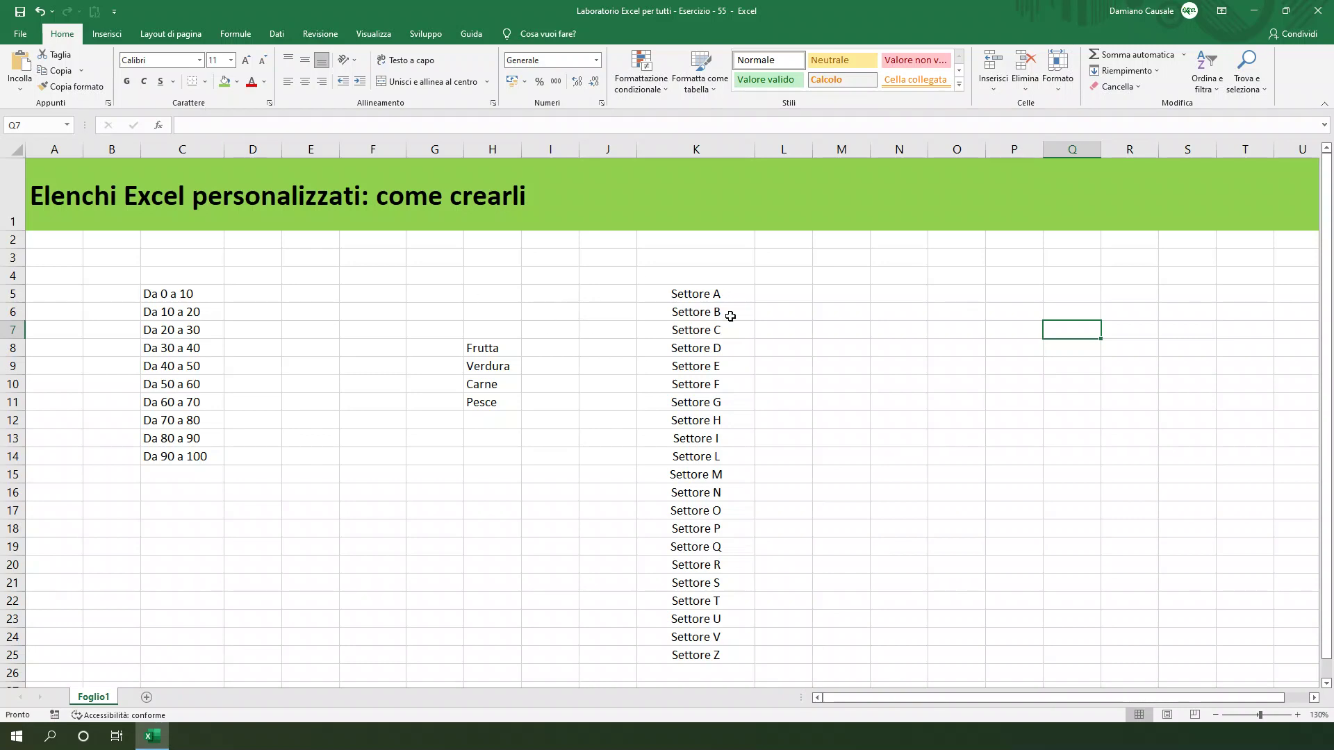
Enter Gennaio in N5 and autofill the months down to N17, ending with Gennaio again.
click(874, 296)
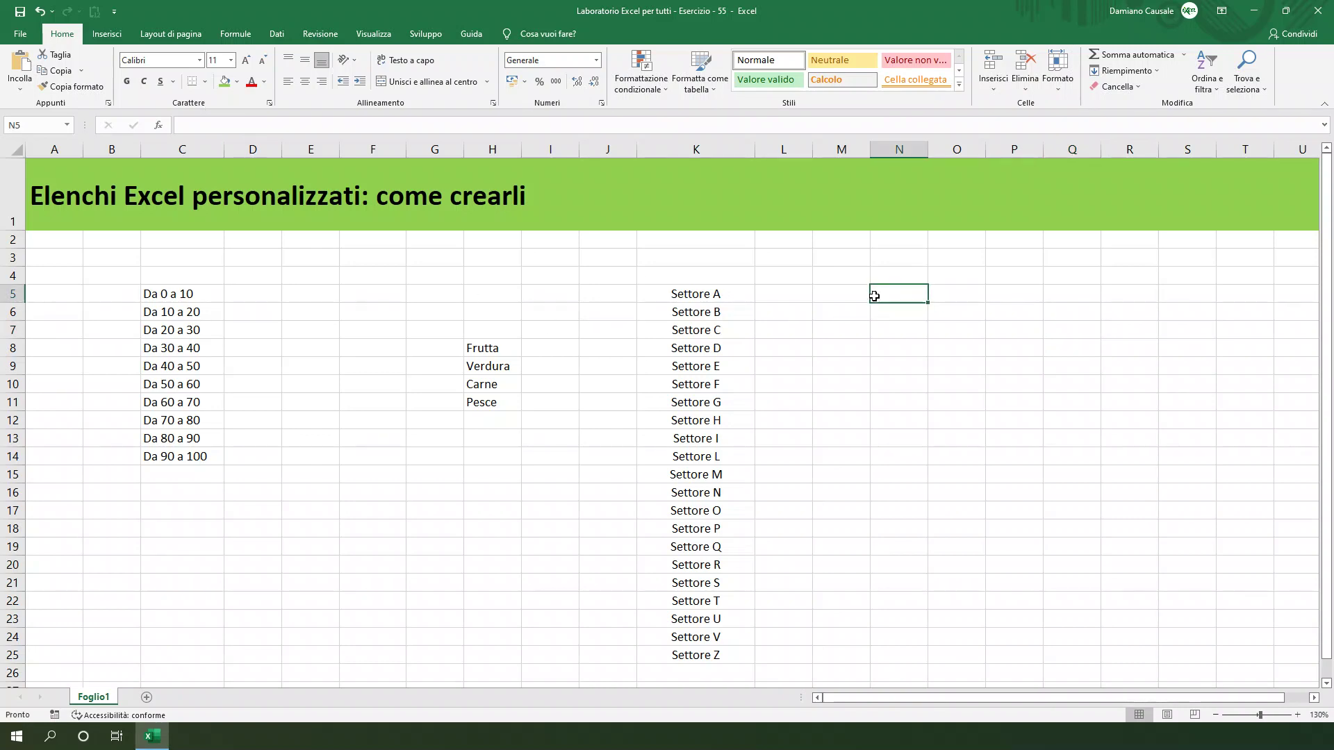
text(Gennaio)
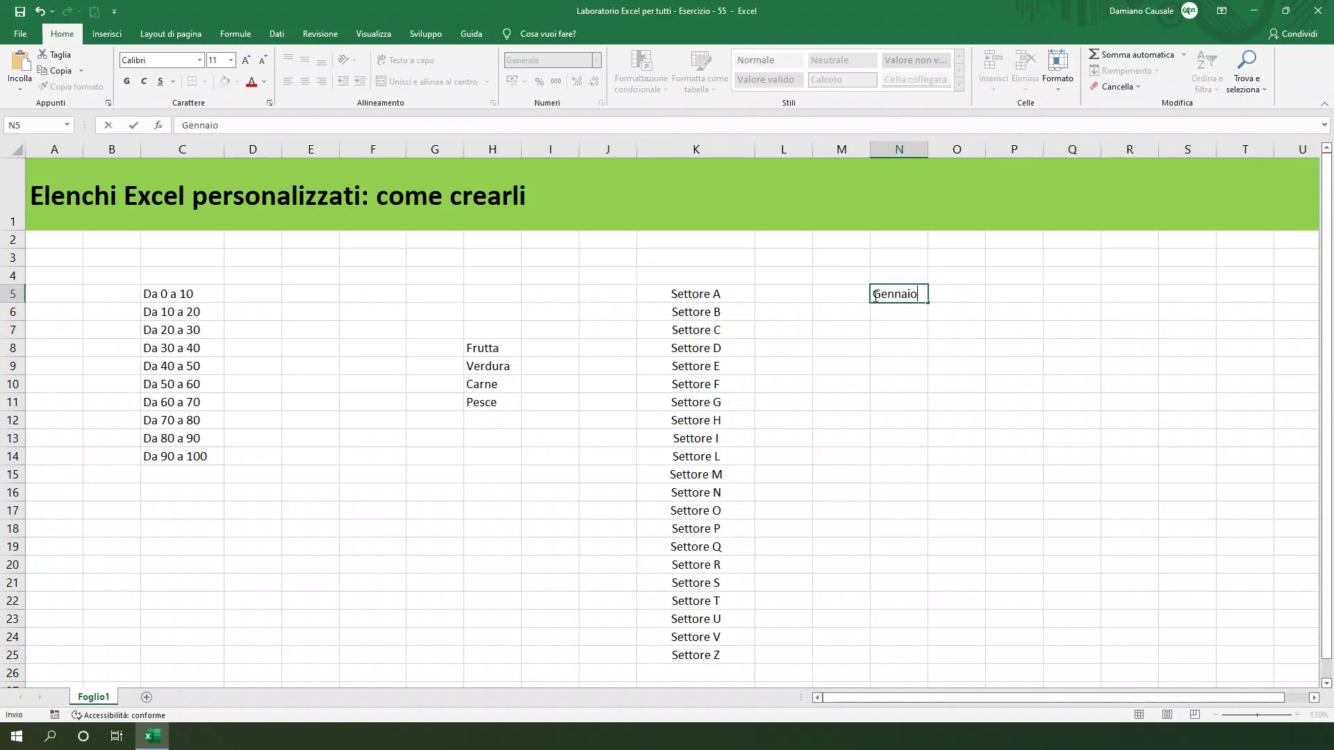
key(Return)
key(Up)
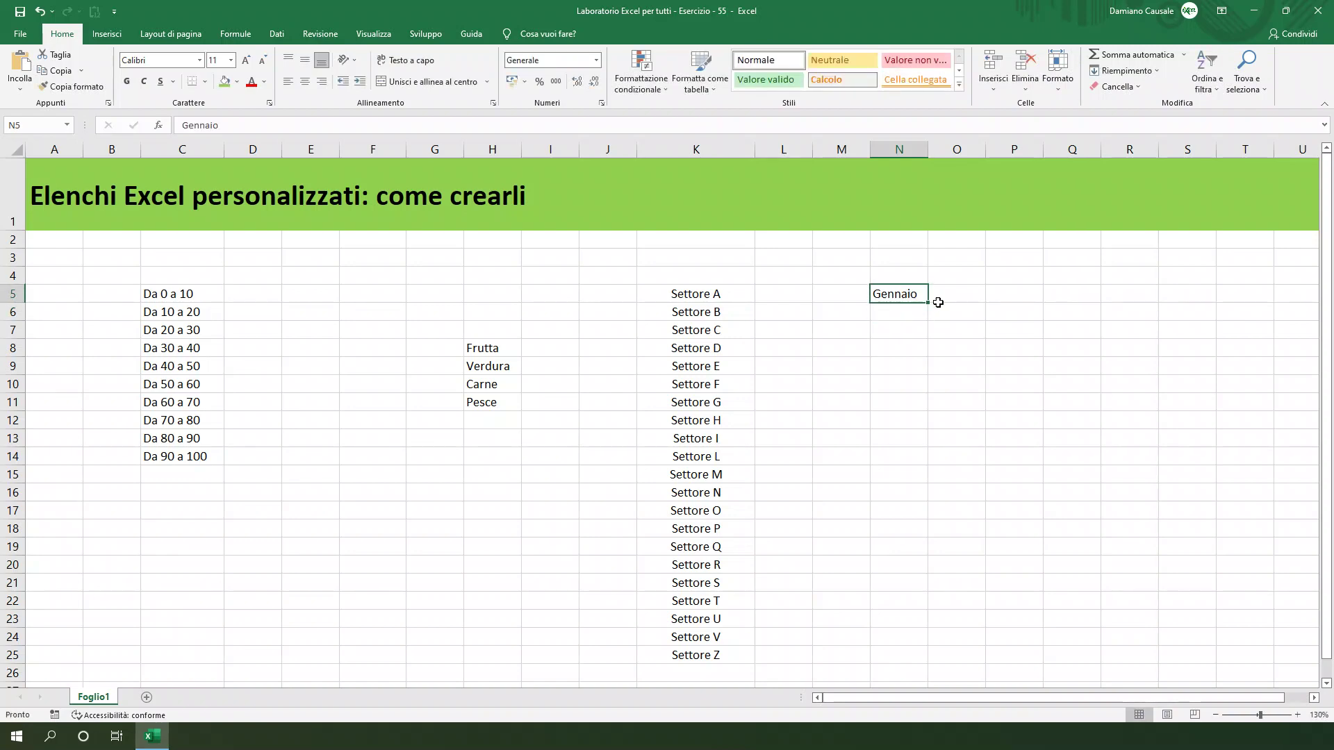
drag(929, 305, 929, 520)
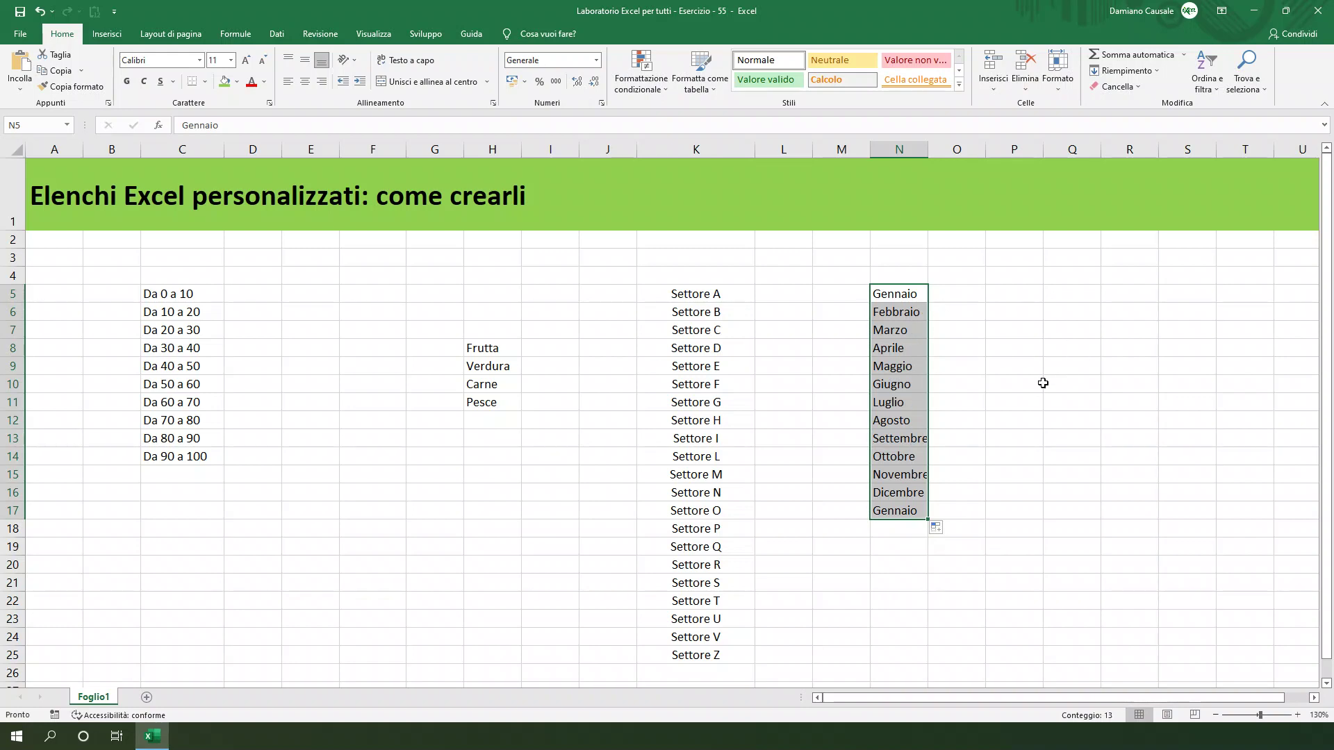
click(986, 299)
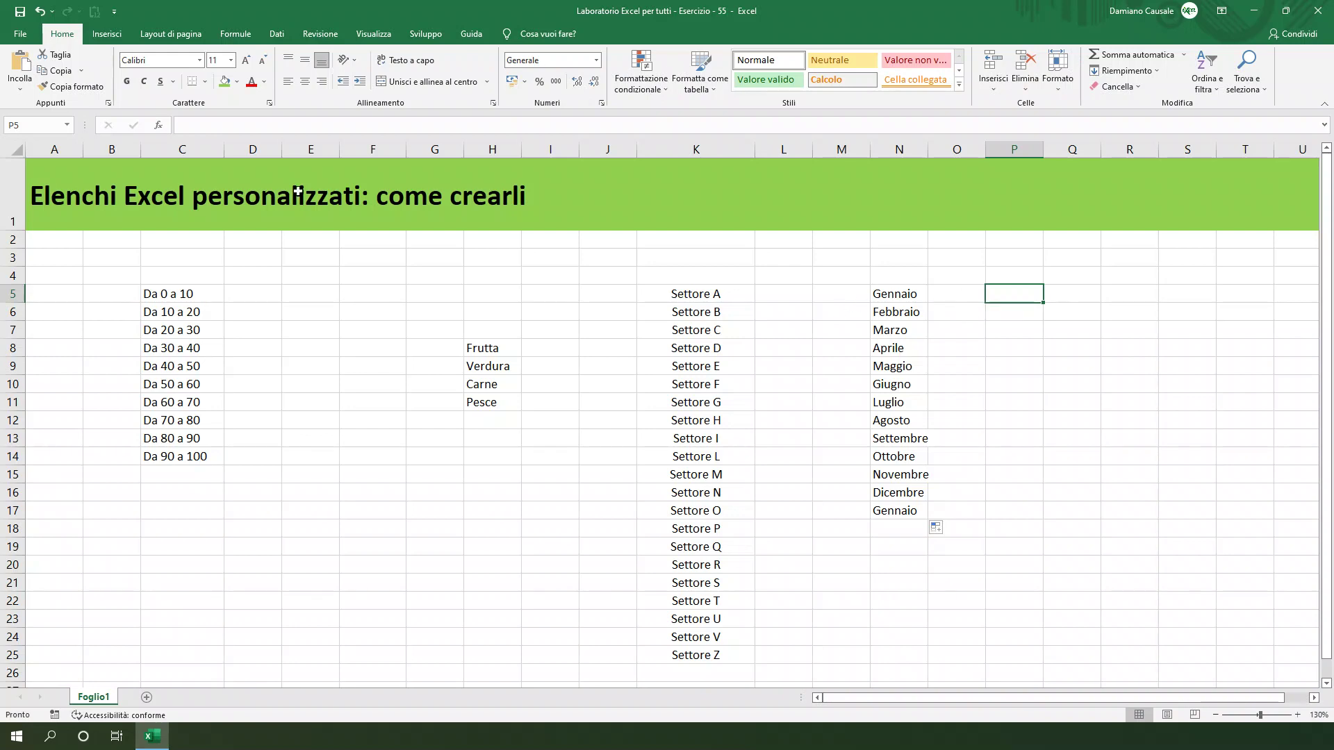
Open Excel Options on Impostazioni avanzate and scroll down to the Generale section.
click(31, 37)
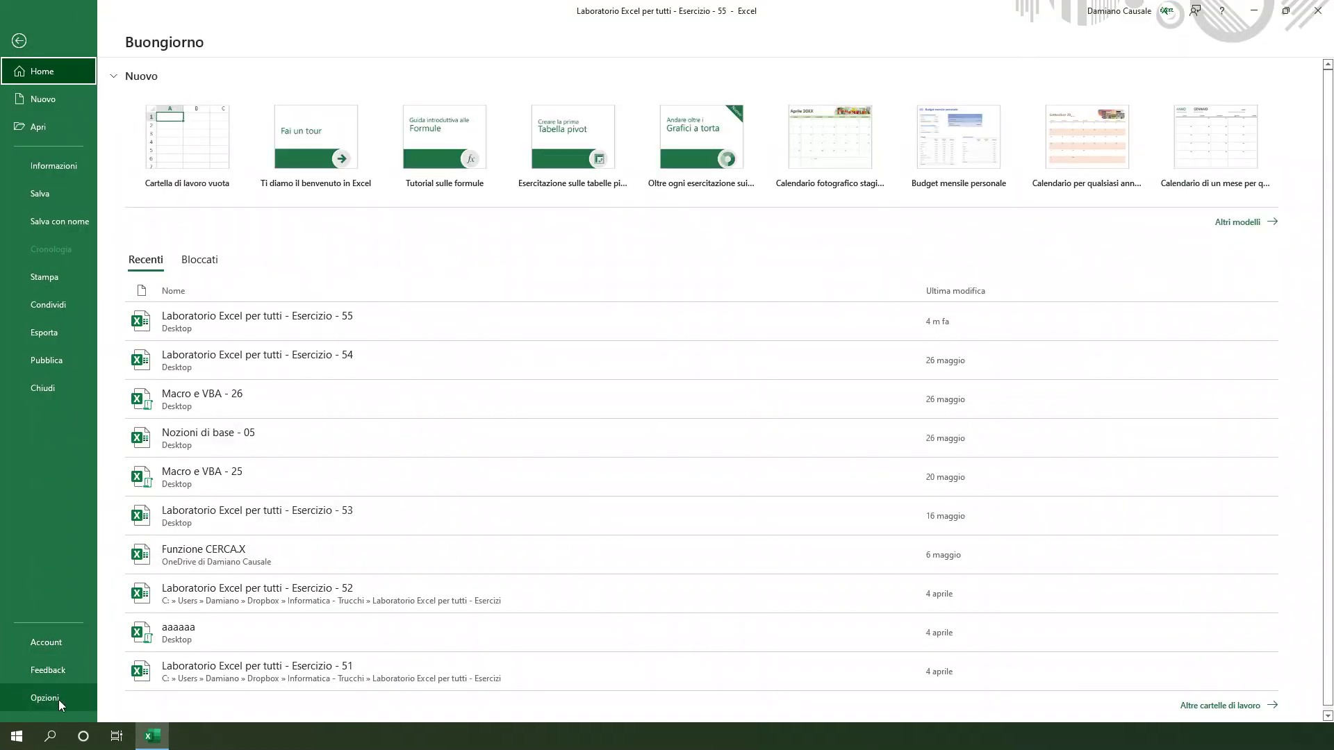
click(58, 699)
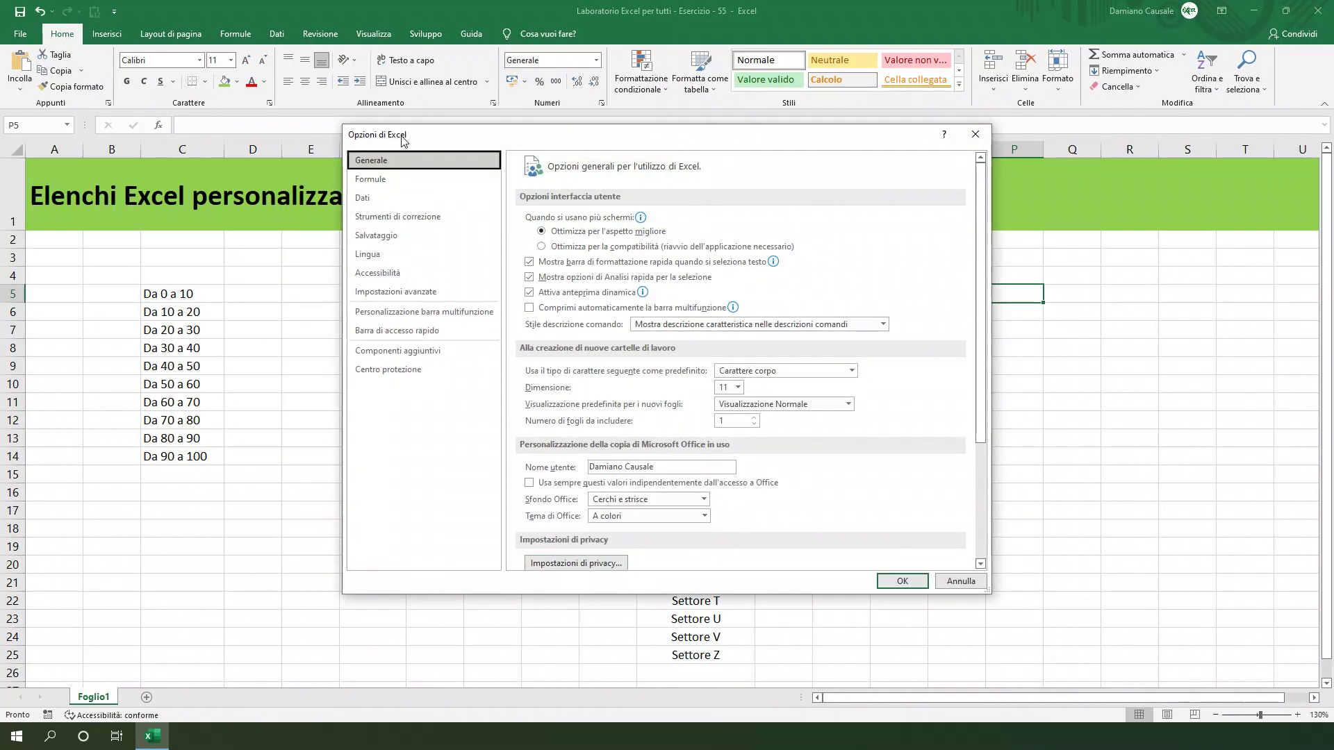
click(429, 300)
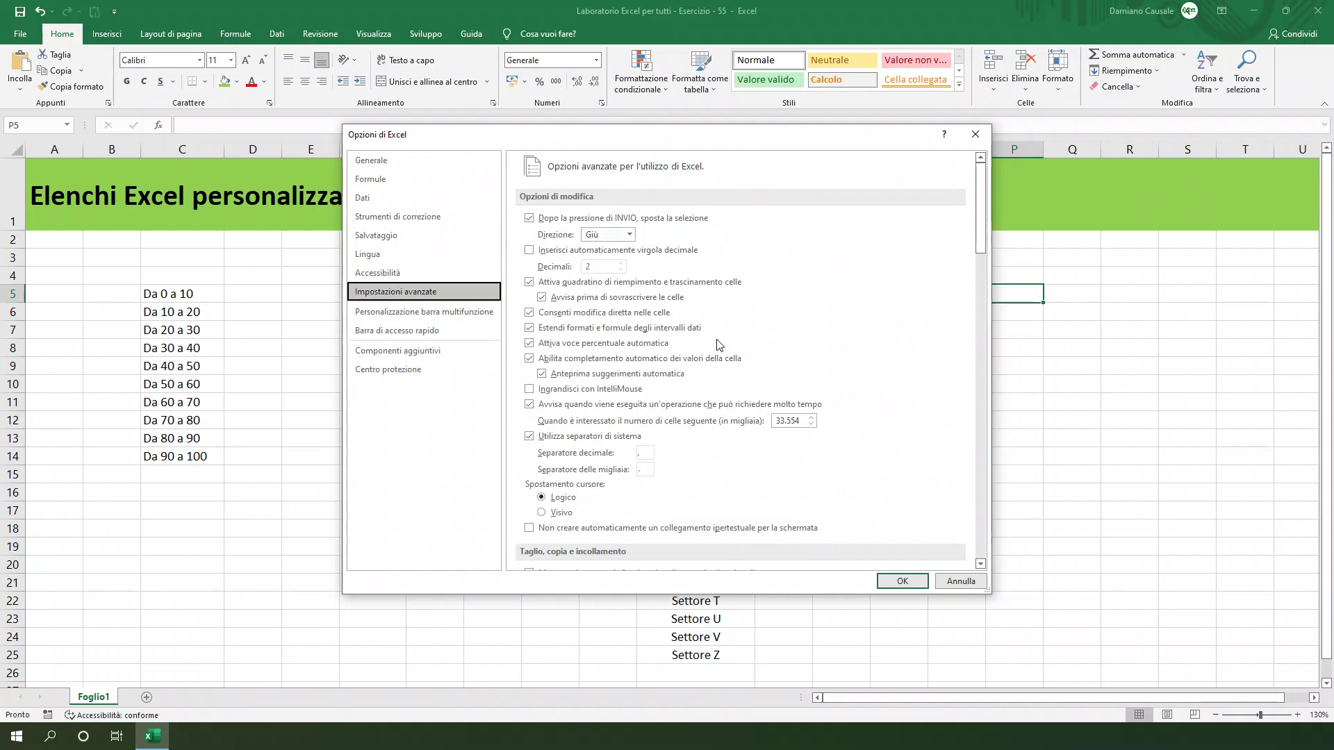
scroll(882, 361, down, 2)
scroll(882, 361, down, 3)
drag(982, 265, 973, 549)
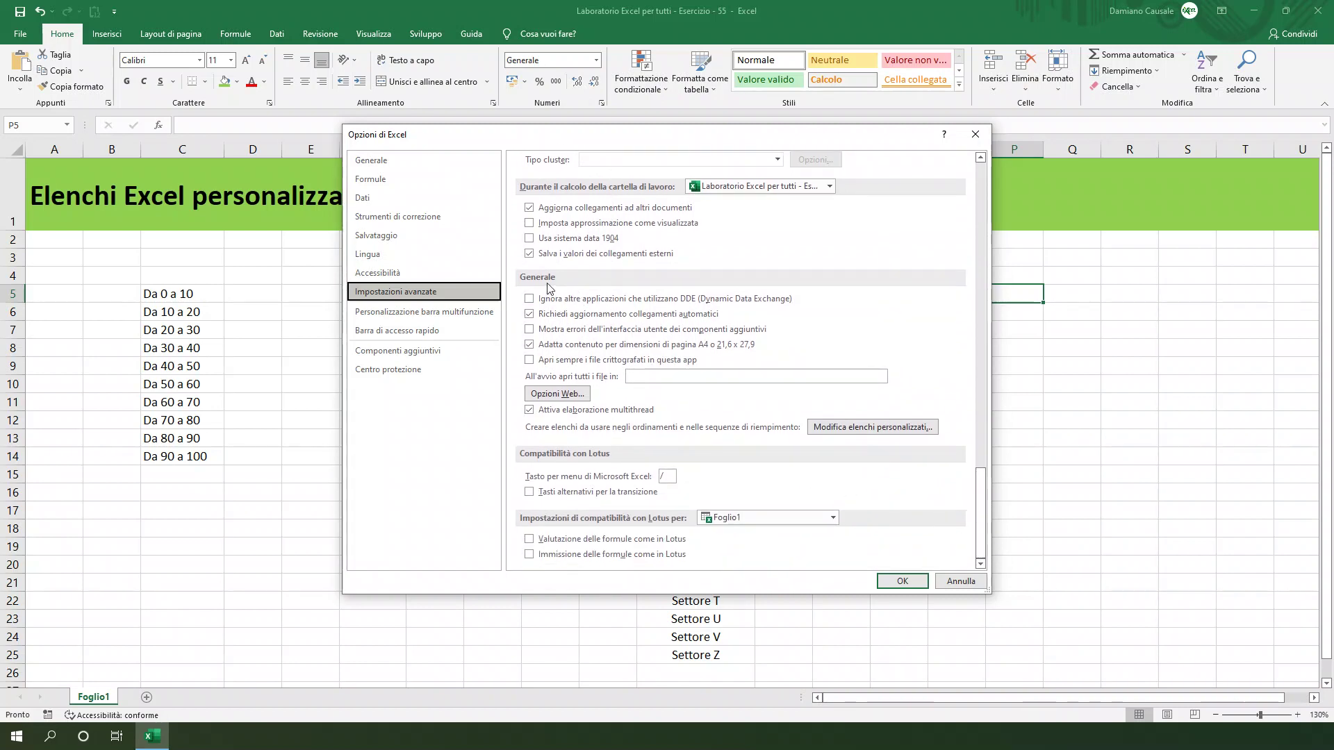
Open Modifica elenchi personalizzati and view the weekday, month and Nord, Sud, Ovest, Est lists.
click(856, 432)
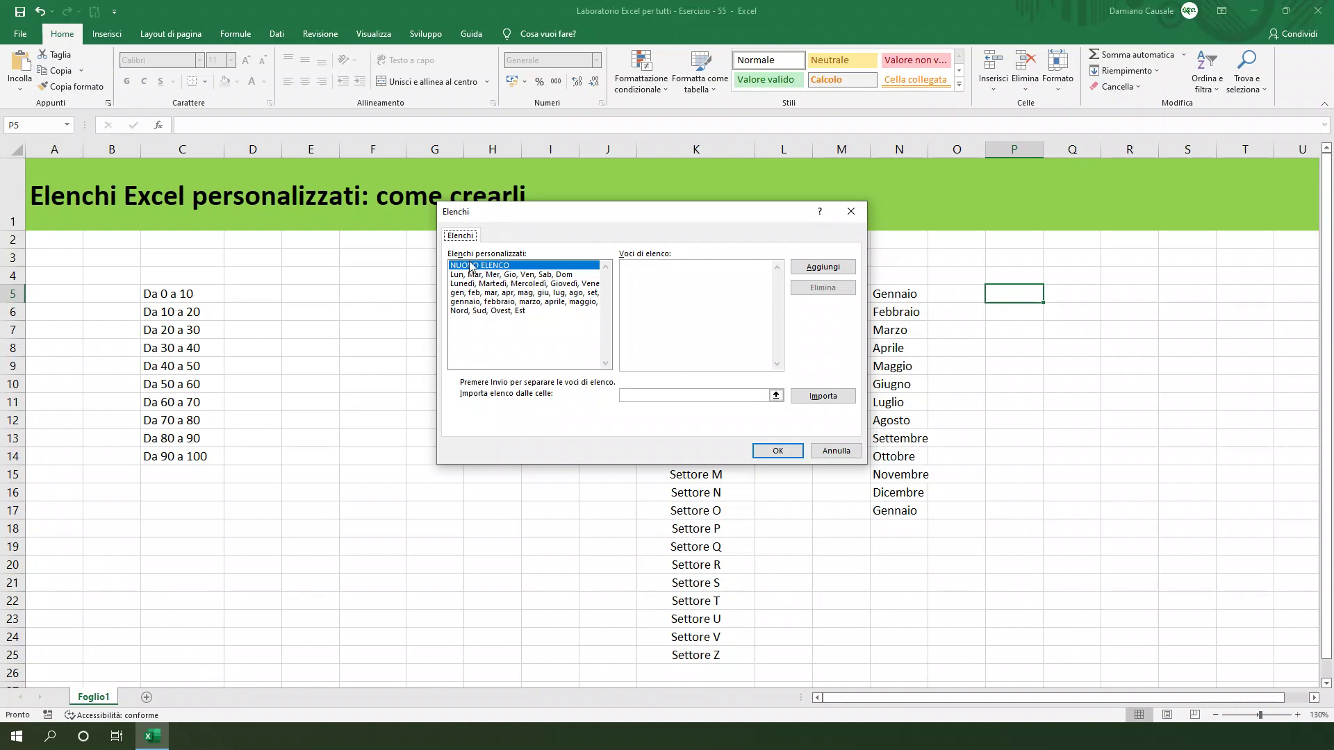
click(498, 312)
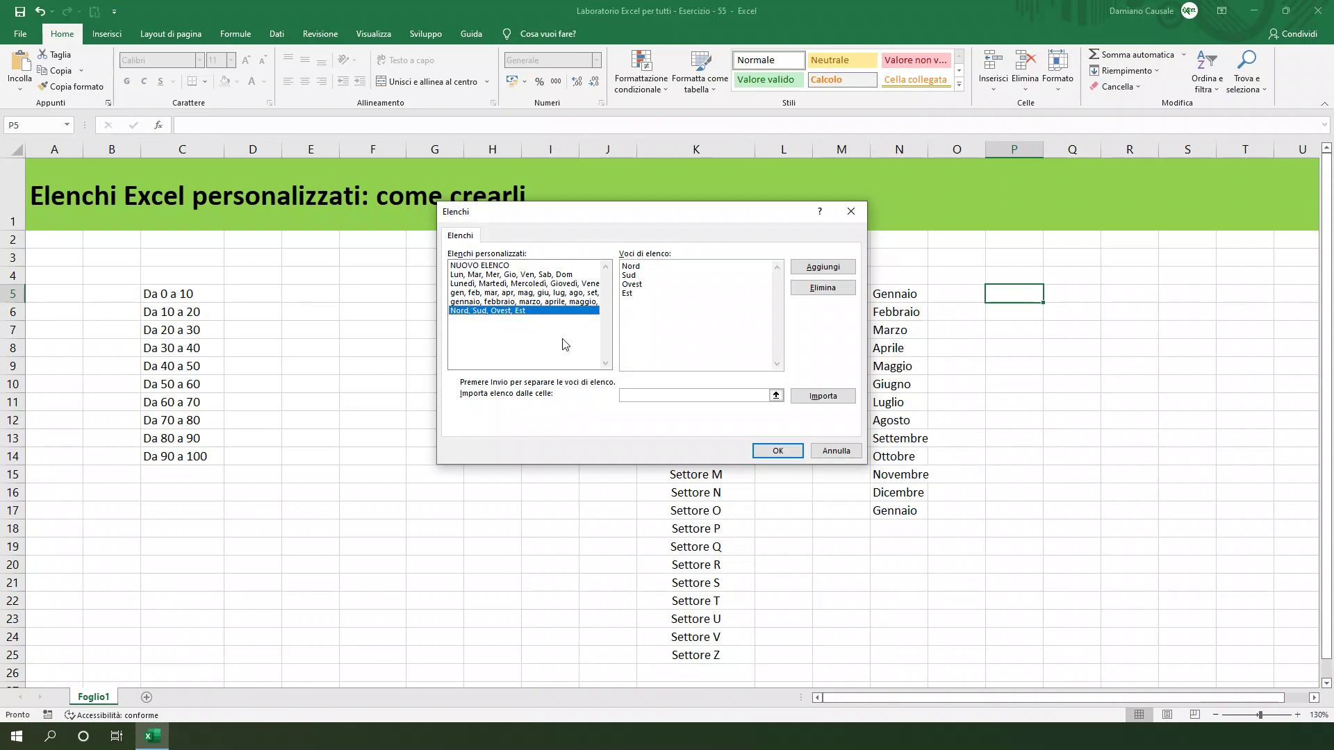
click(541, 303)
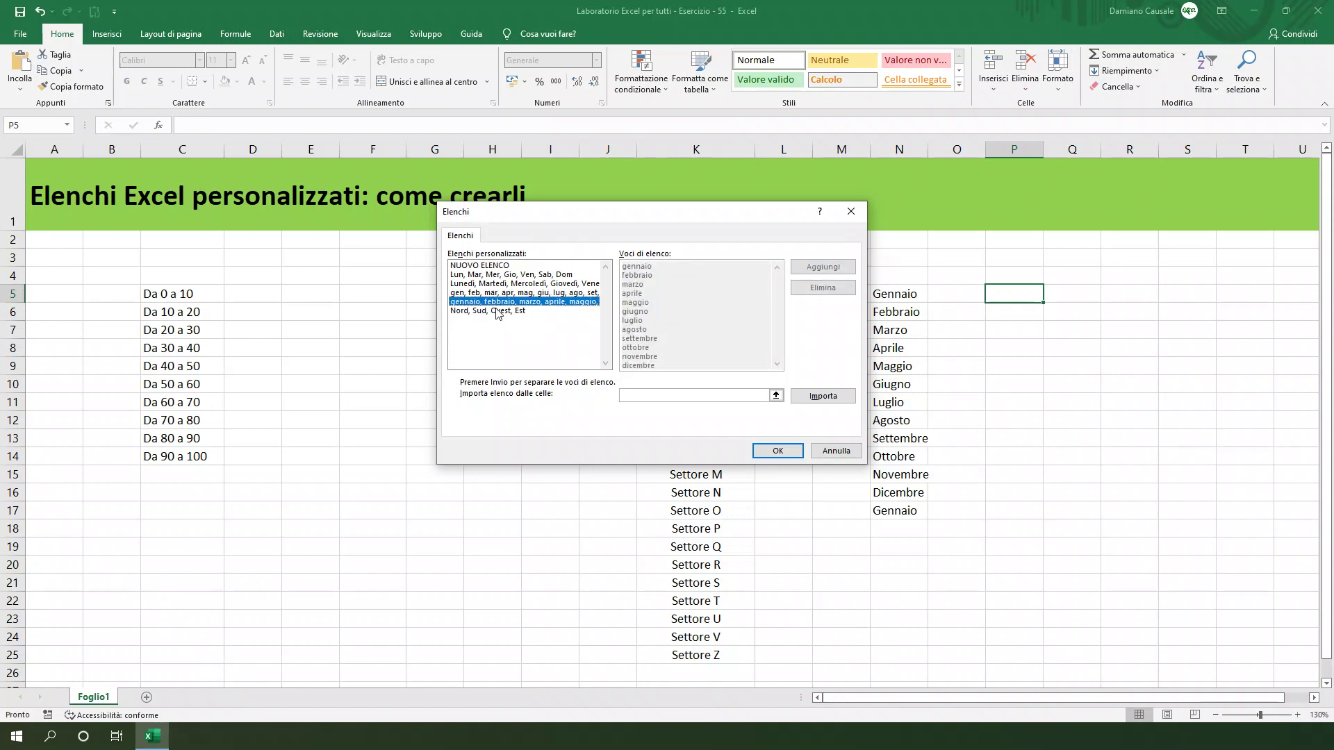
click(497, 314)
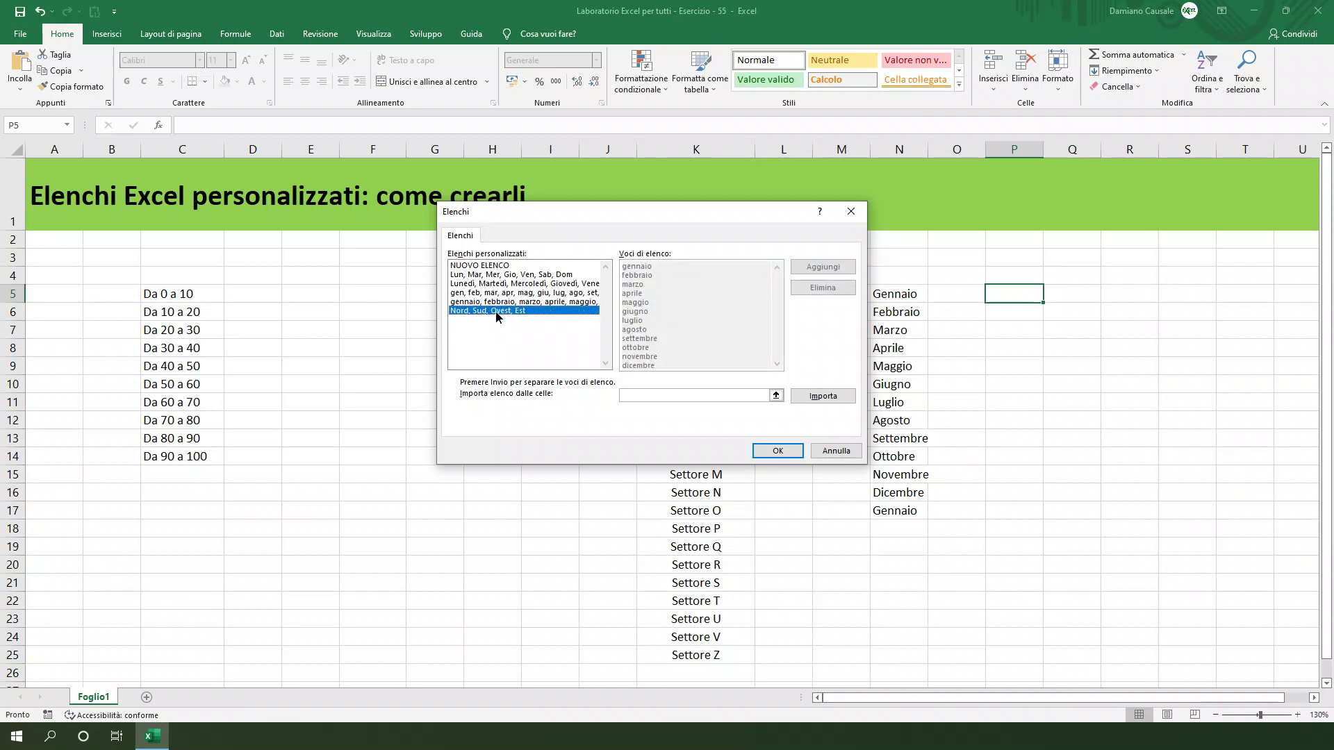
click(514, 276)
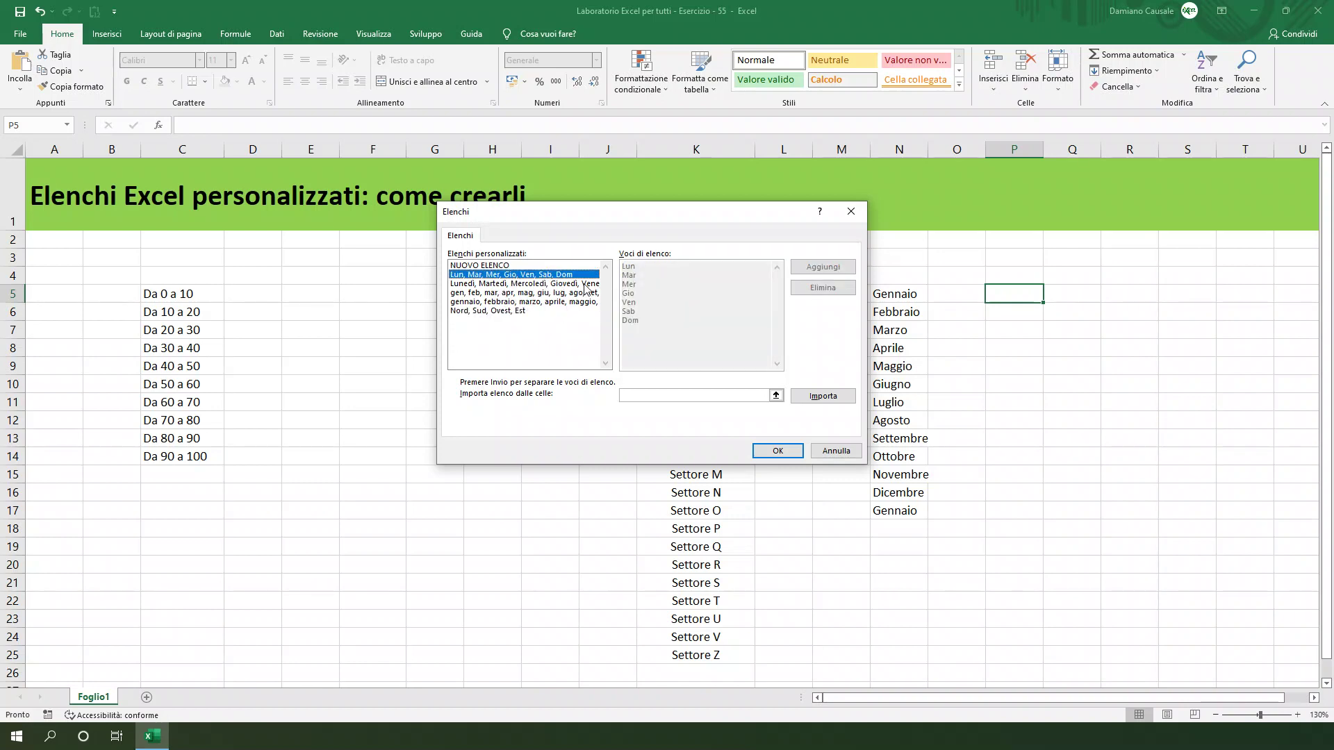
click(557, 284)
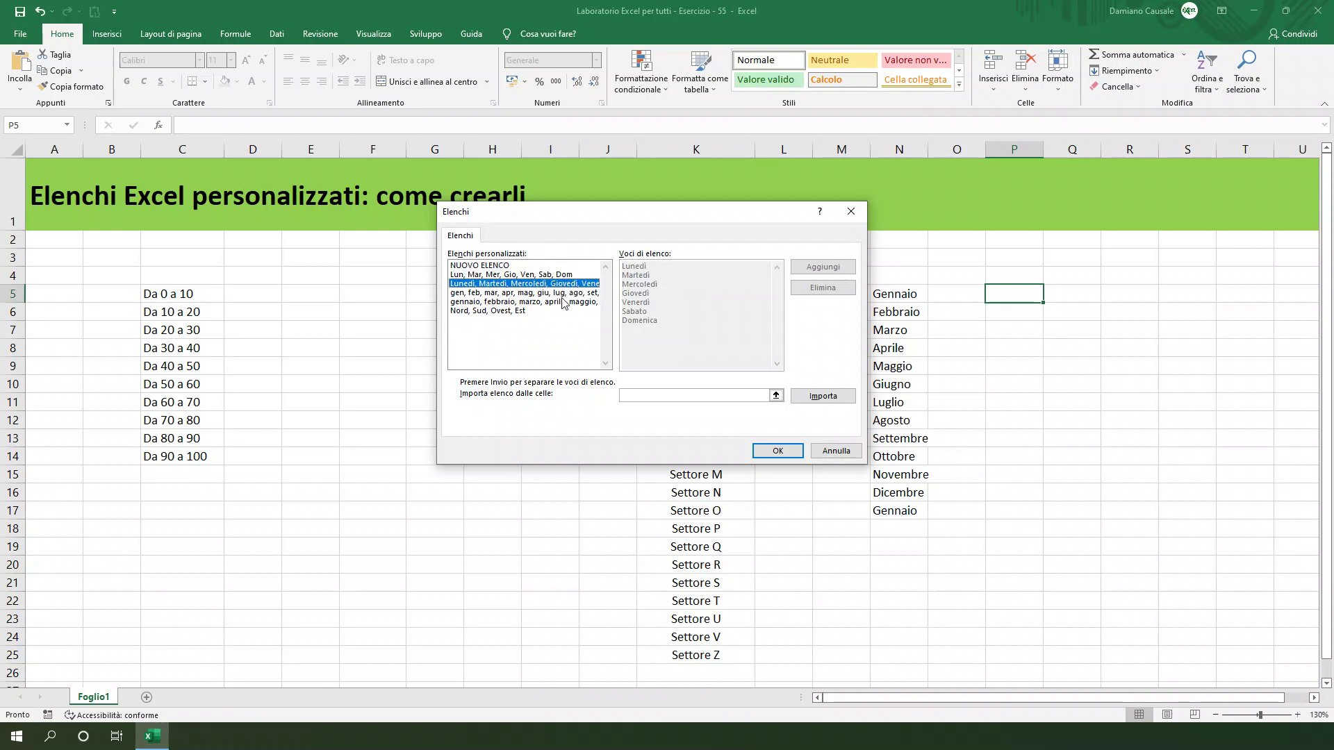
click(561, 295)
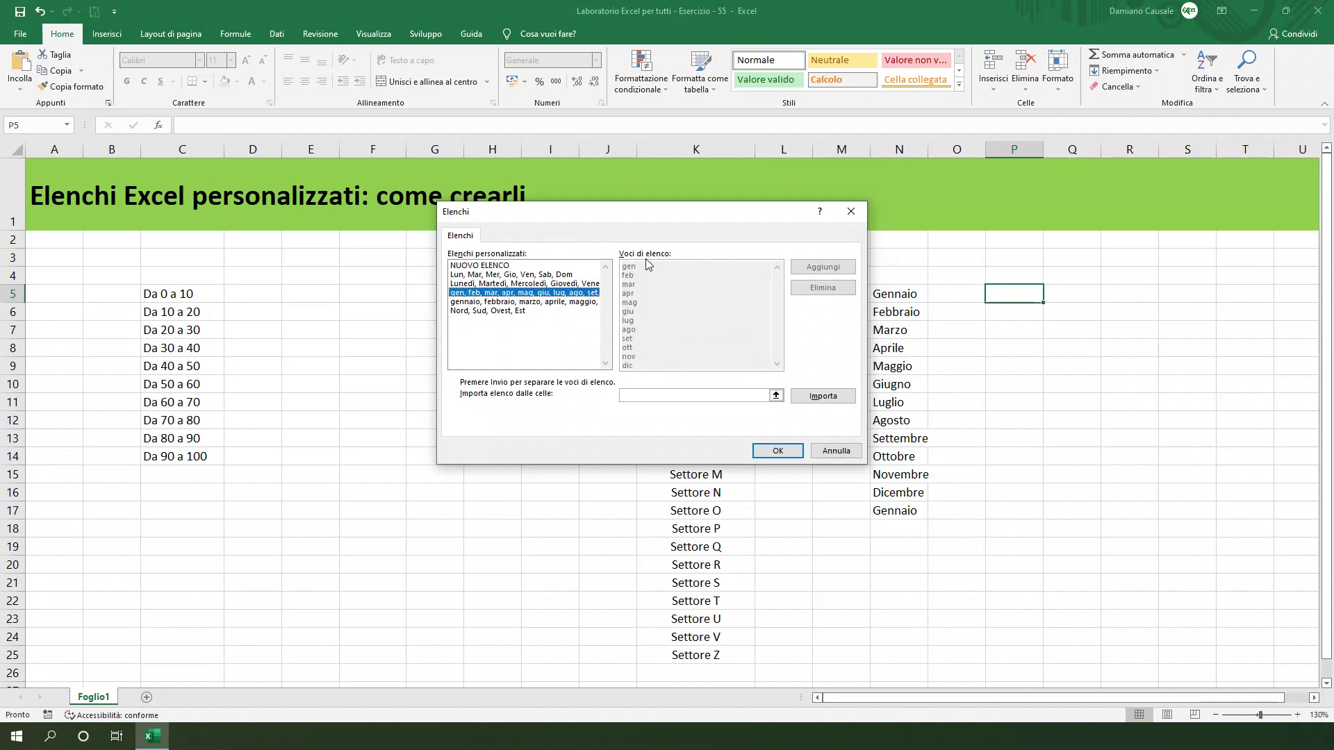
click(554, 303)
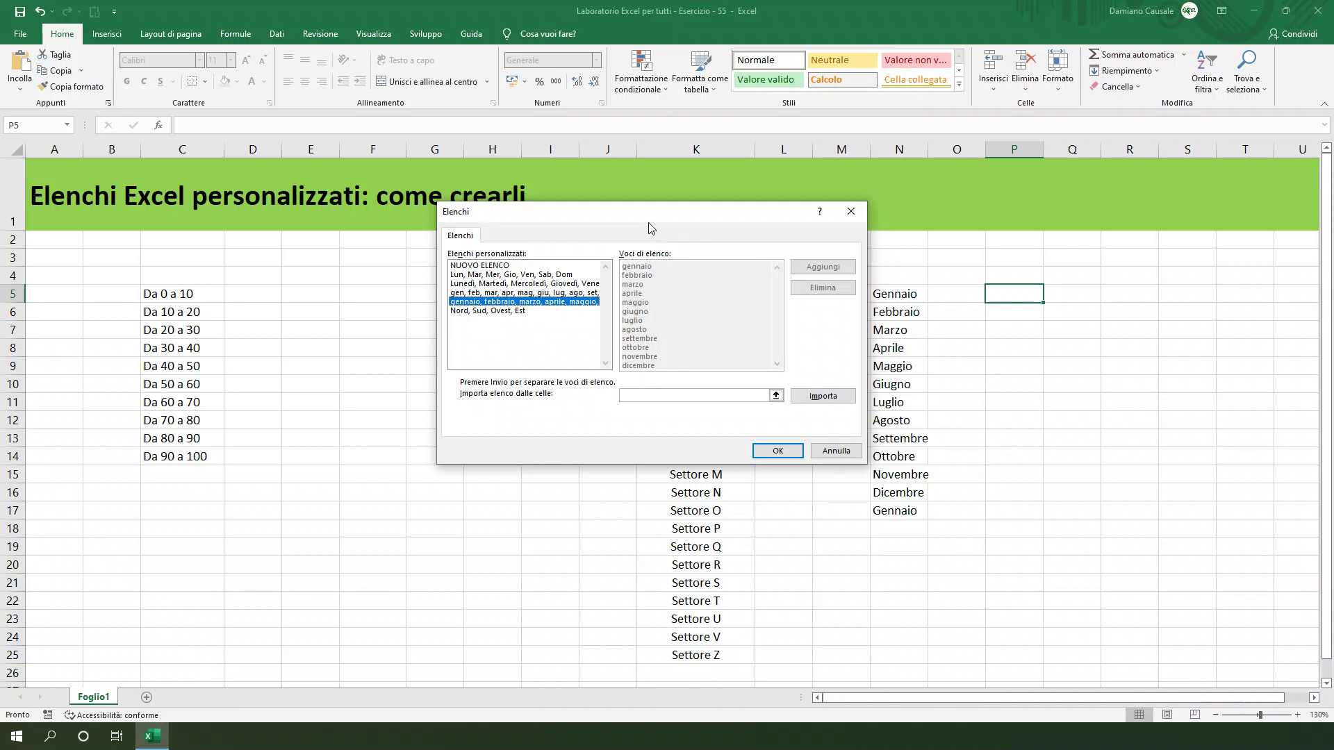
drag(649, 224, 906, 223)
Add a new custom list Frutta, Verdura, Carne, Pesce and confirm it with OK.
click(765, 266)
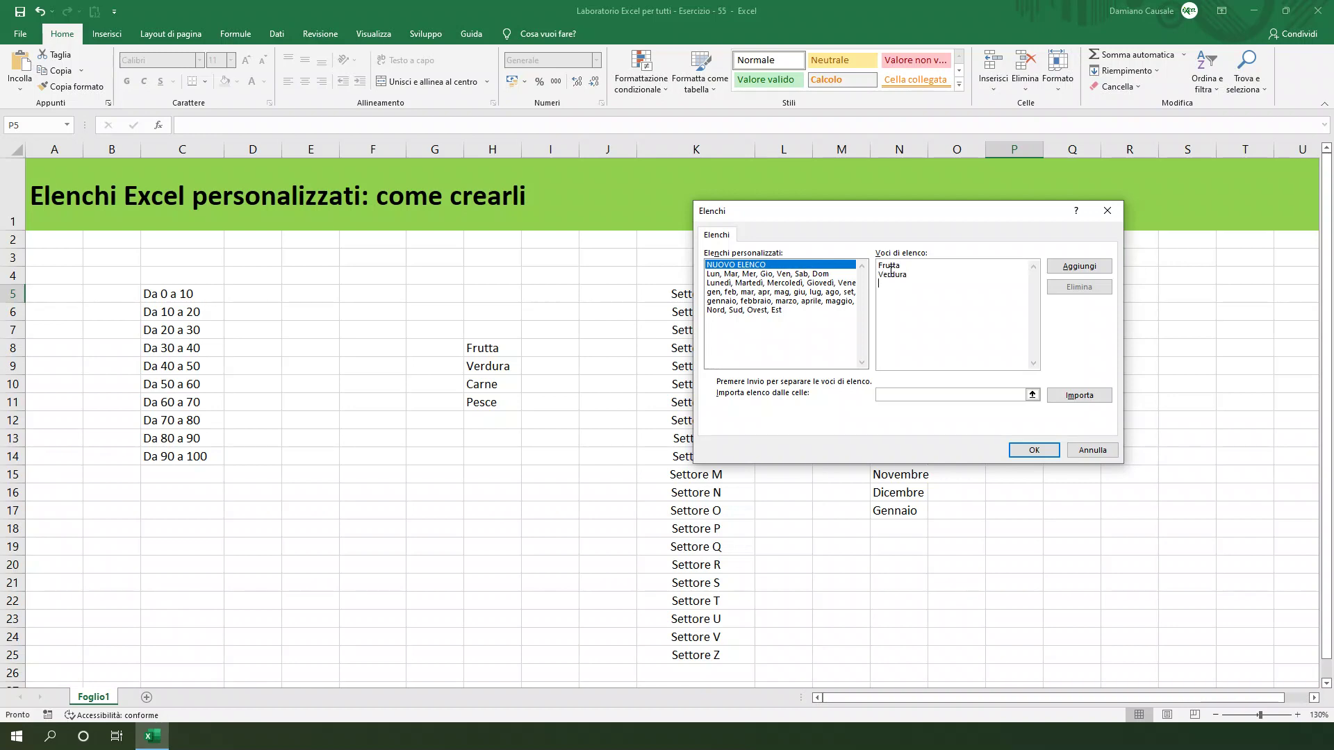
text(Carne)
click(1026, 450)
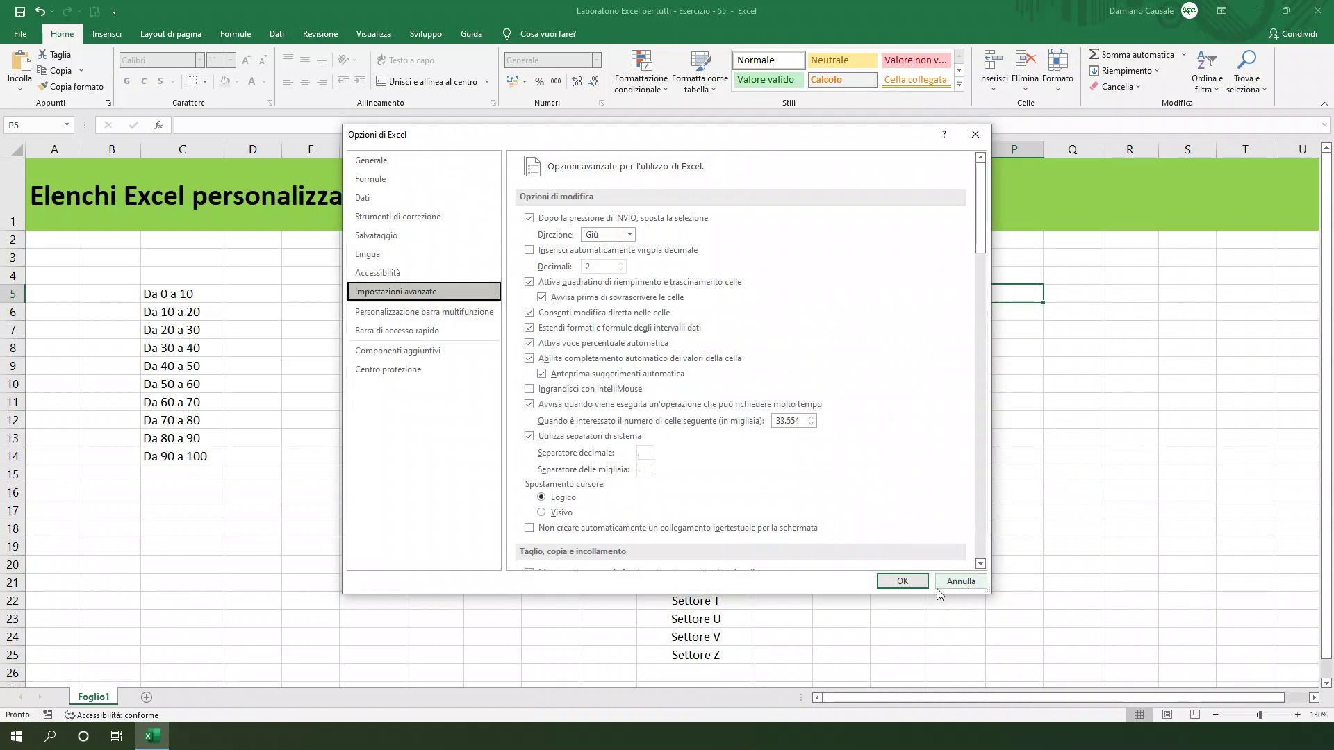
Close Options, enter Frutta in E5 and autofill Verdura, Carne and Pesce down to E8.
click(951, 584)
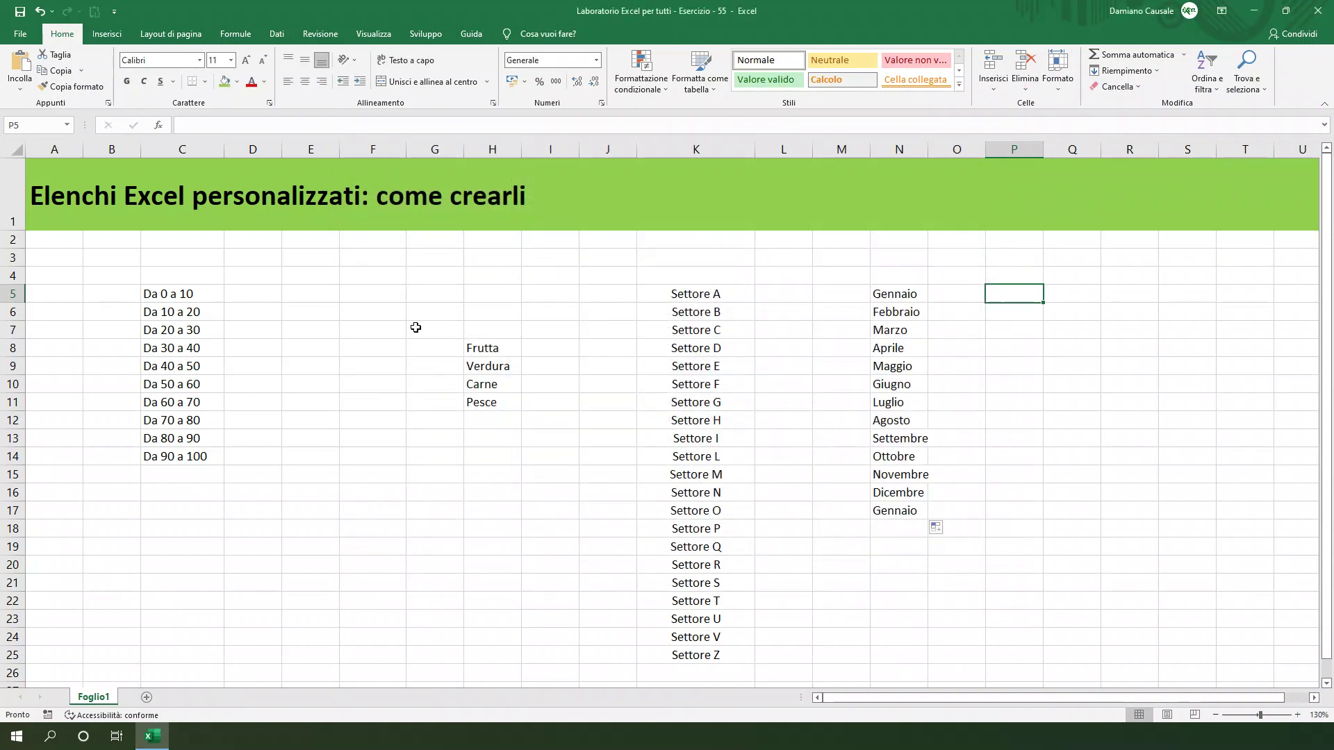
click(316, 296)
text(Fr)
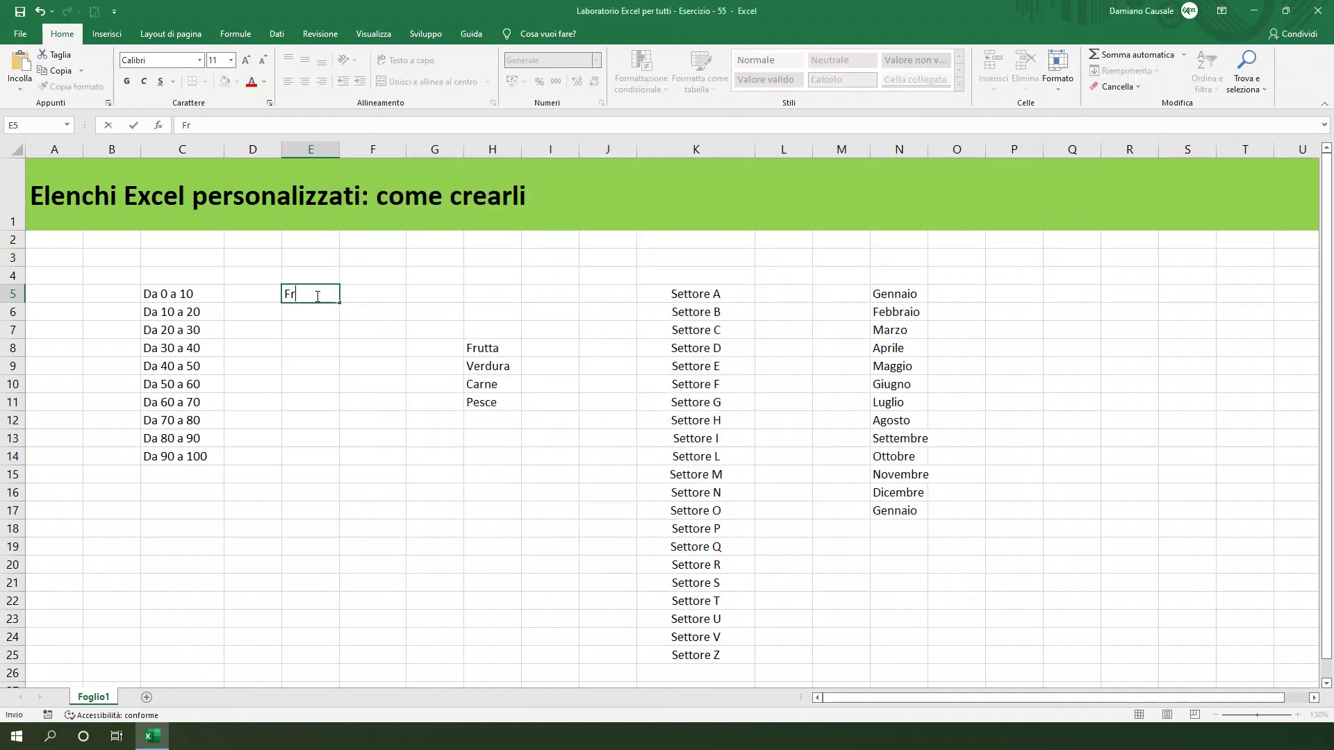
text(utta)
click(317, 315)
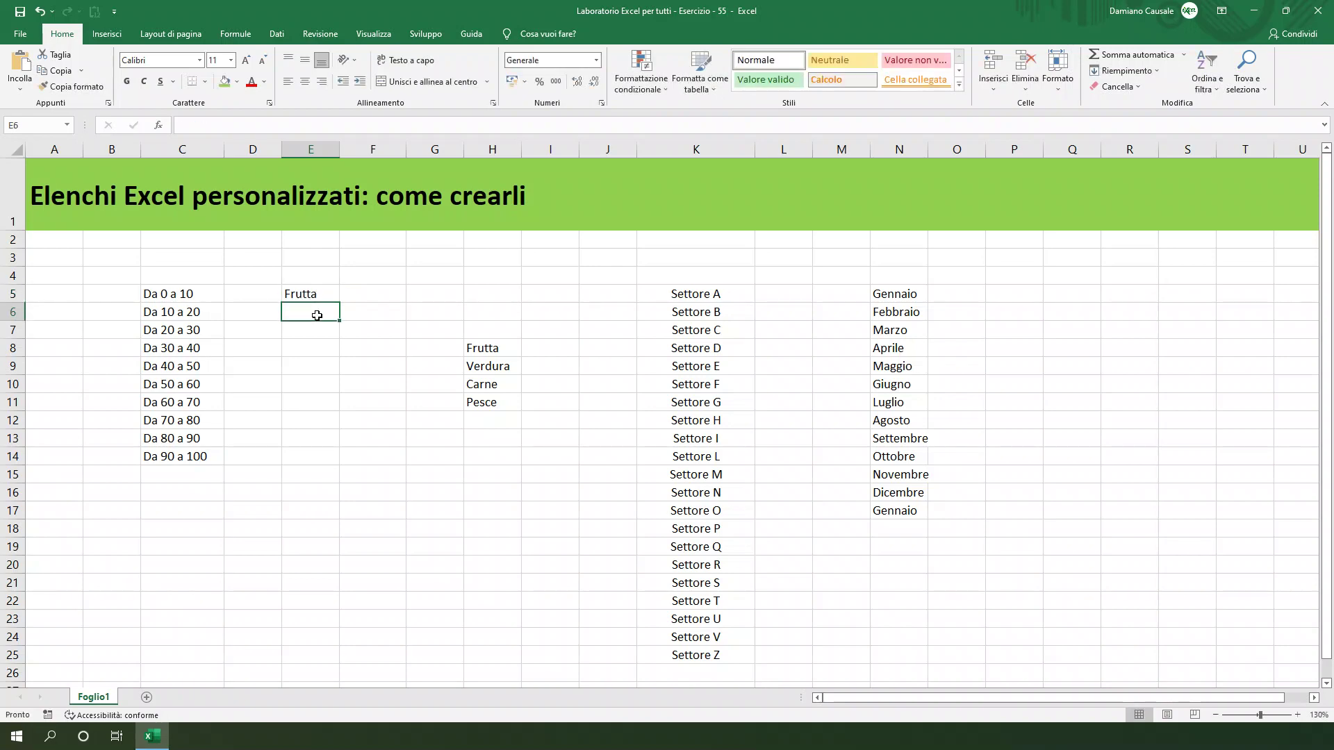
click(323, 295)
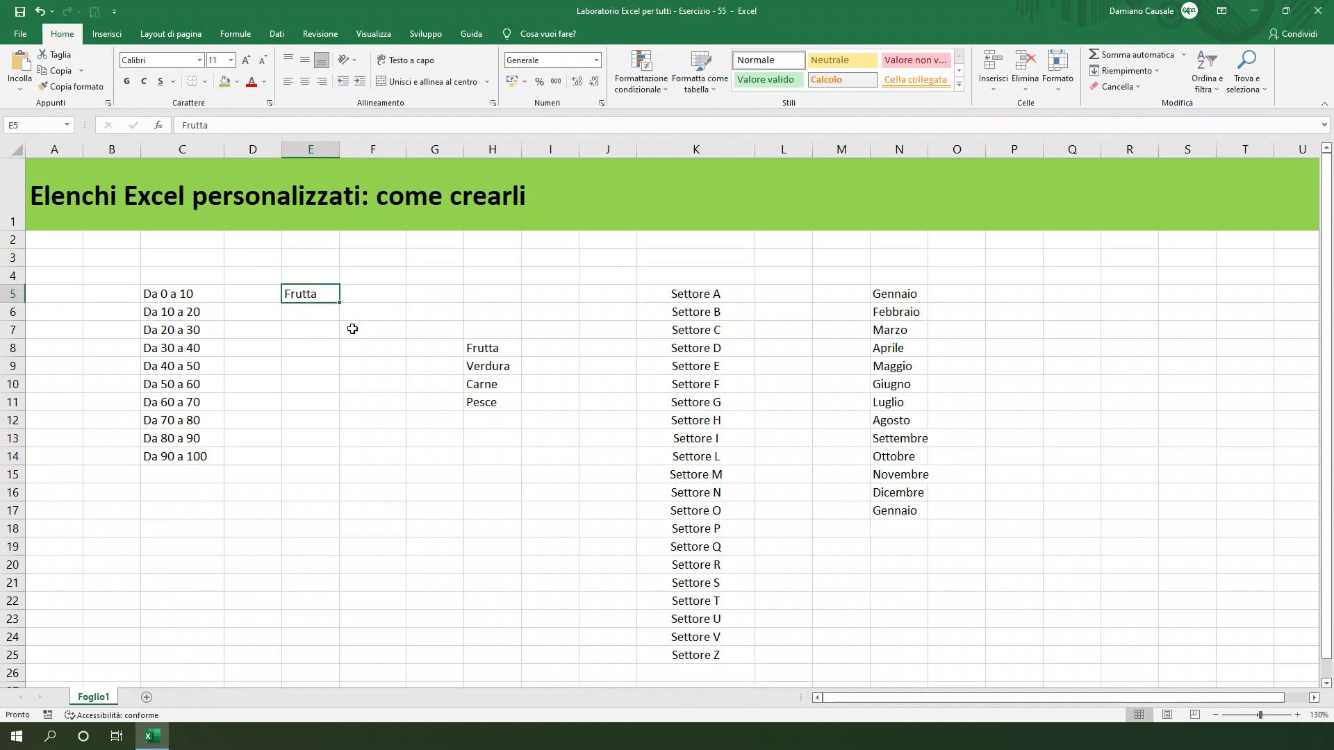
drag(340, 305, 334, 353)
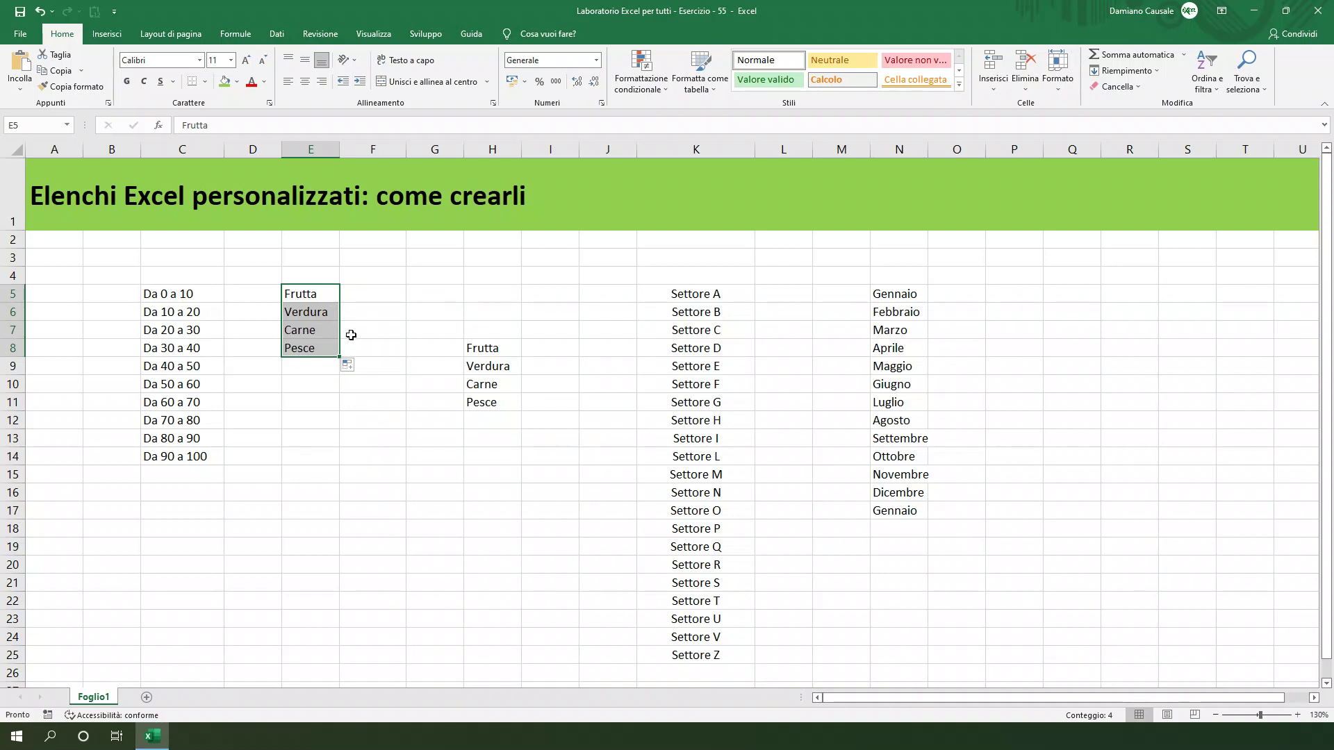
click(372, 455)
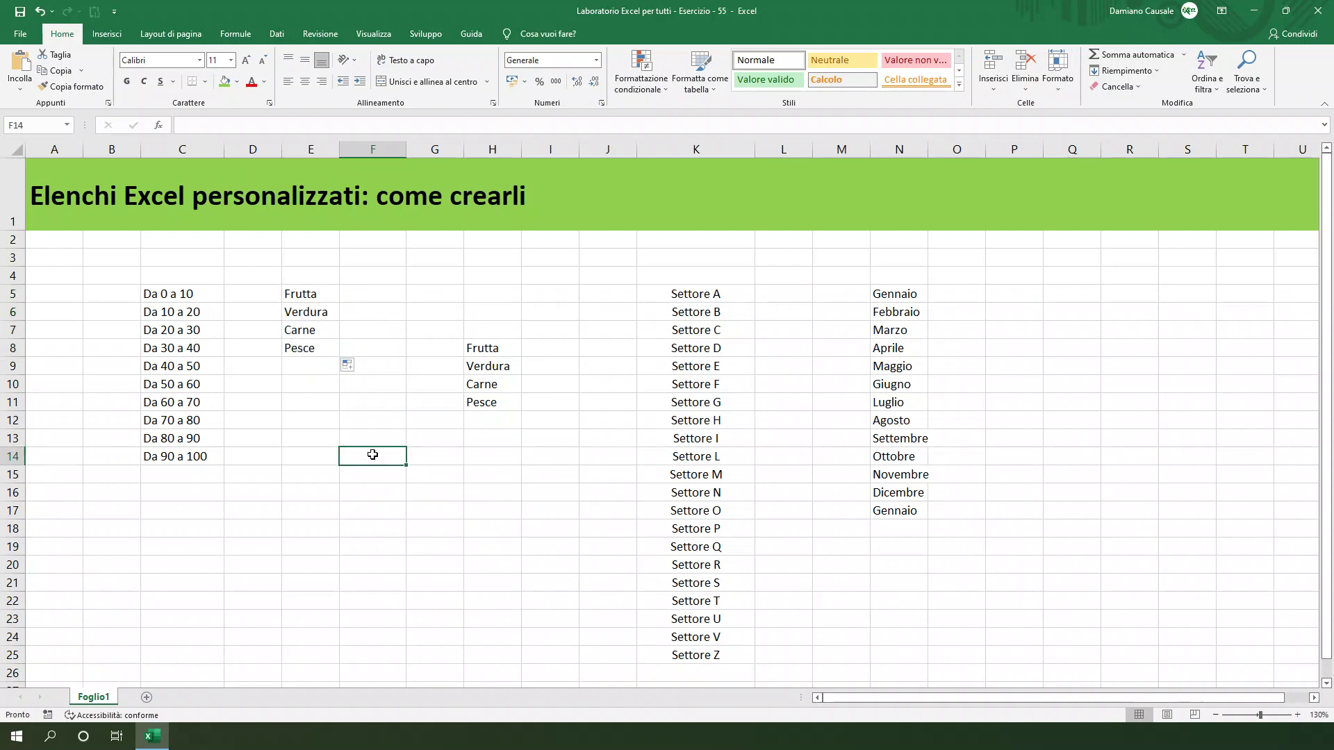
Reopen Opzioni > Impostazioni avanzate, scroll to Generale and open the custom lists editor.
click(382, 413)
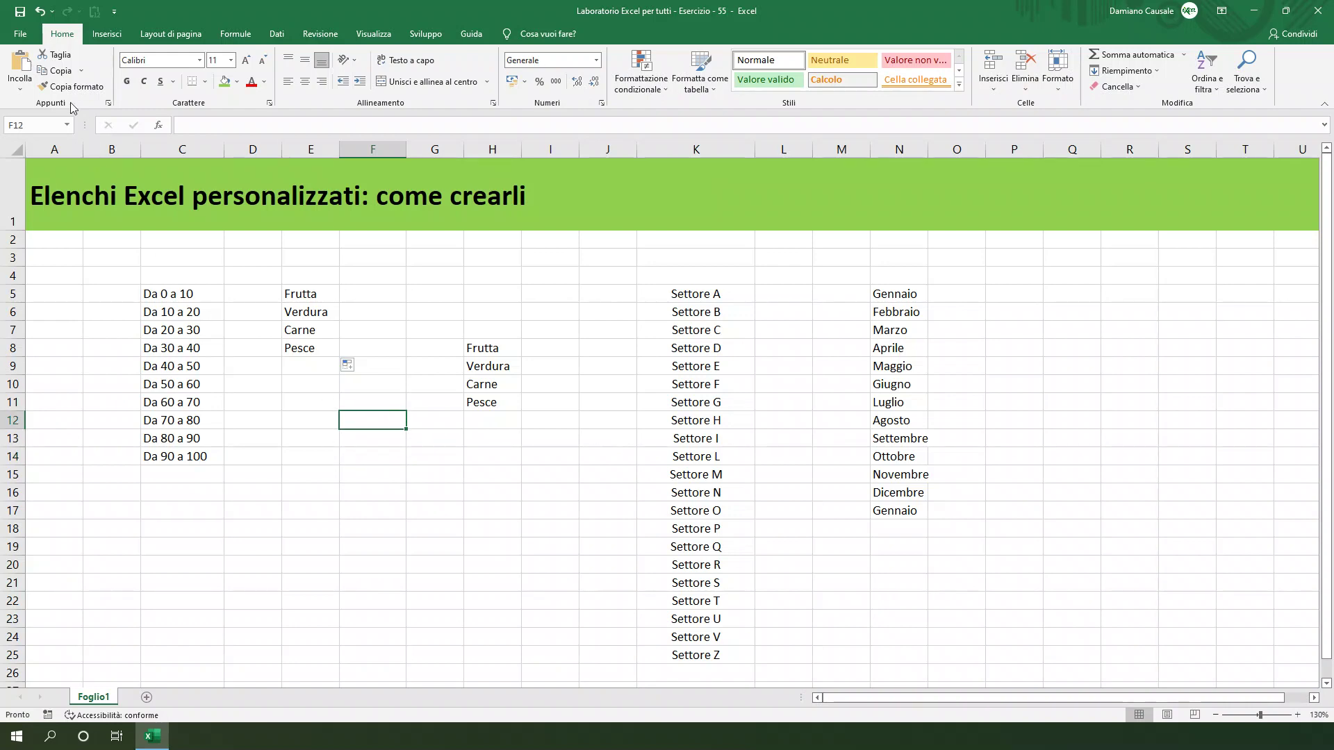
click(32, 40)
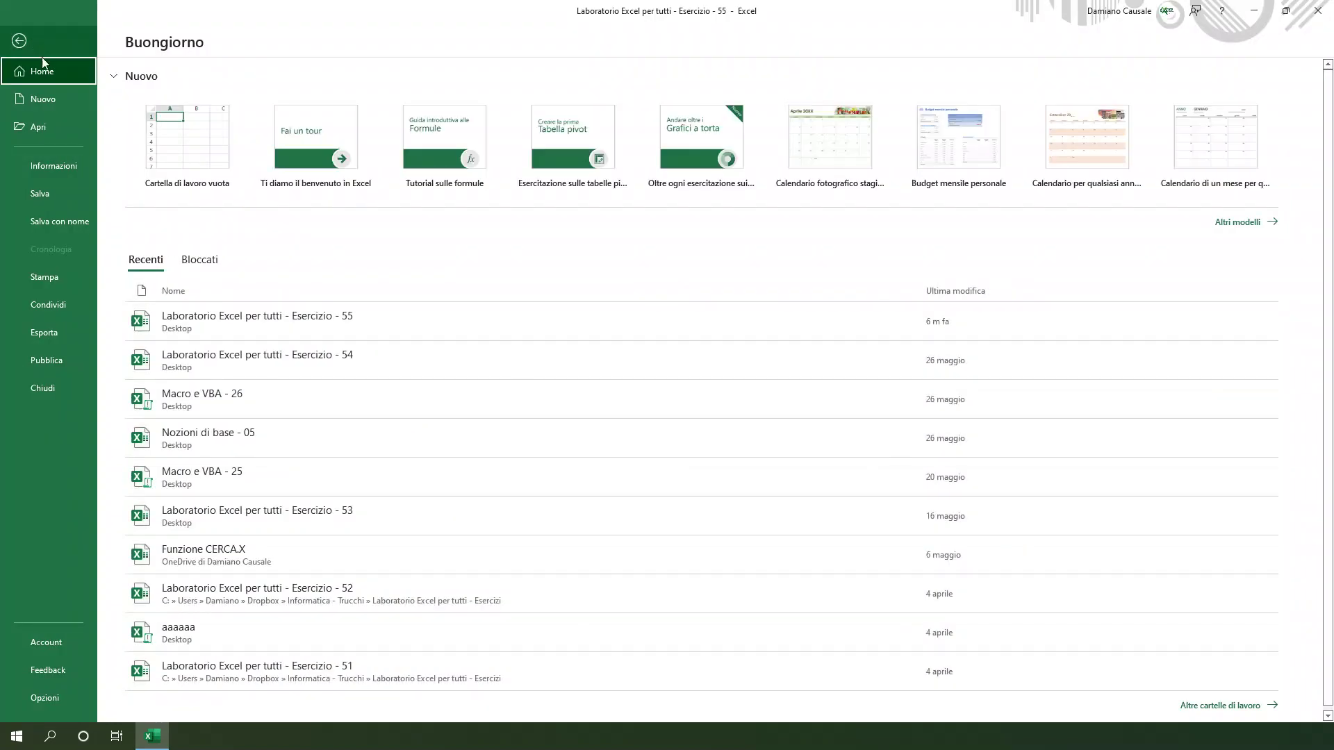
click(59, 695)
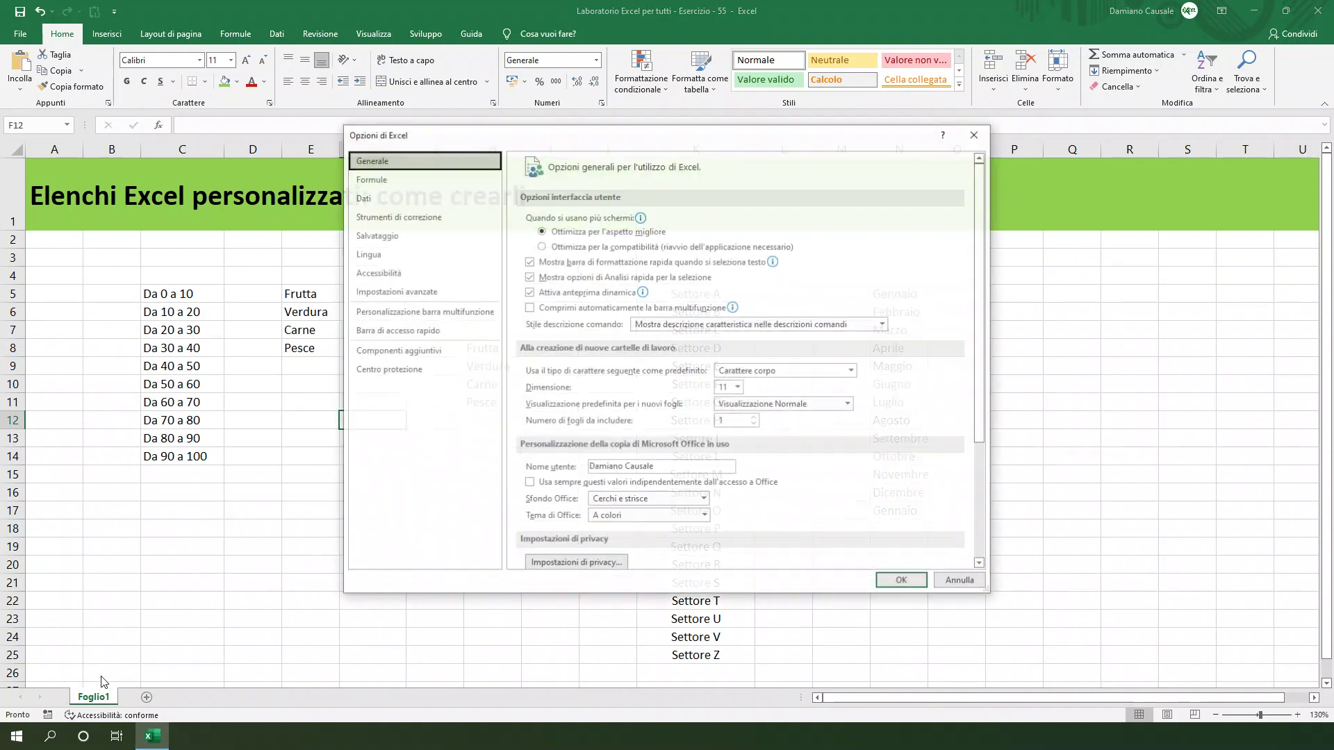
click(406, 296)
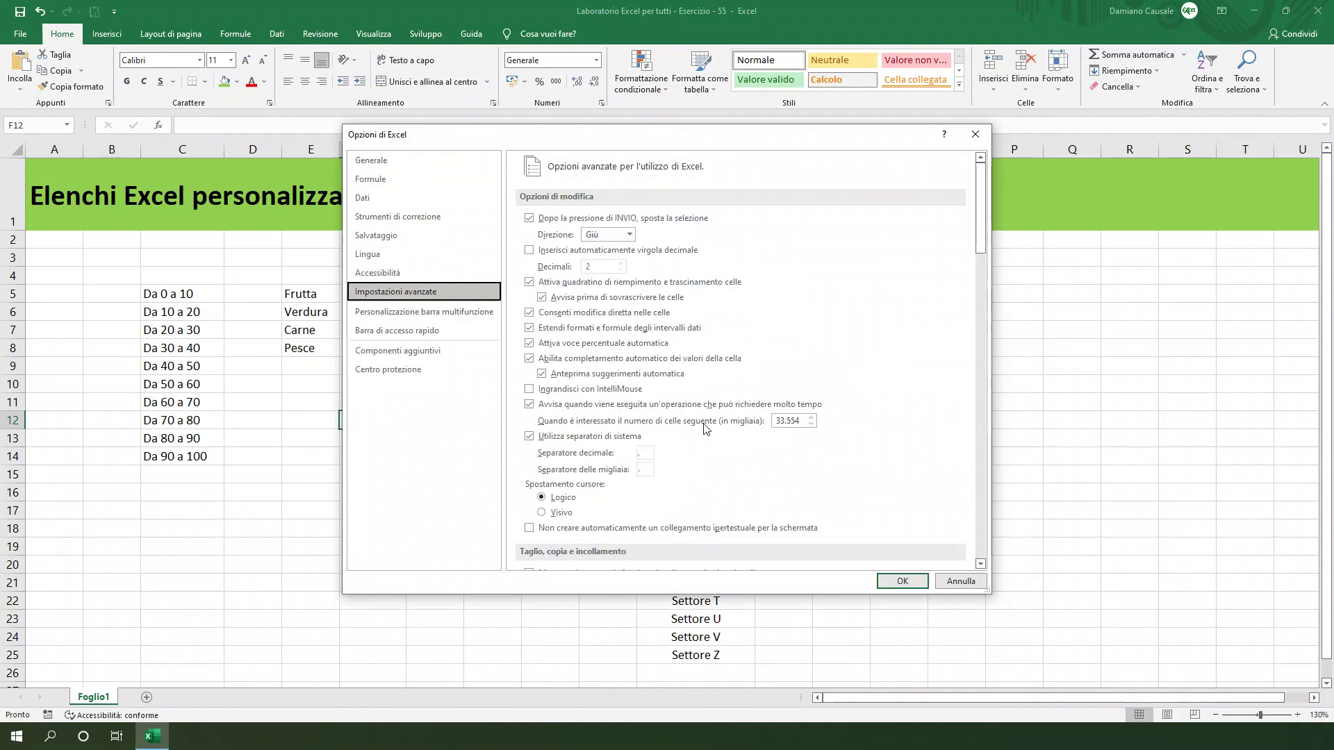
scroll(717, 473, down, 5)
scroll(717, 474, down, 5)
scroll(717, 474, down, 5)
scroll(716, 470, down, 1)
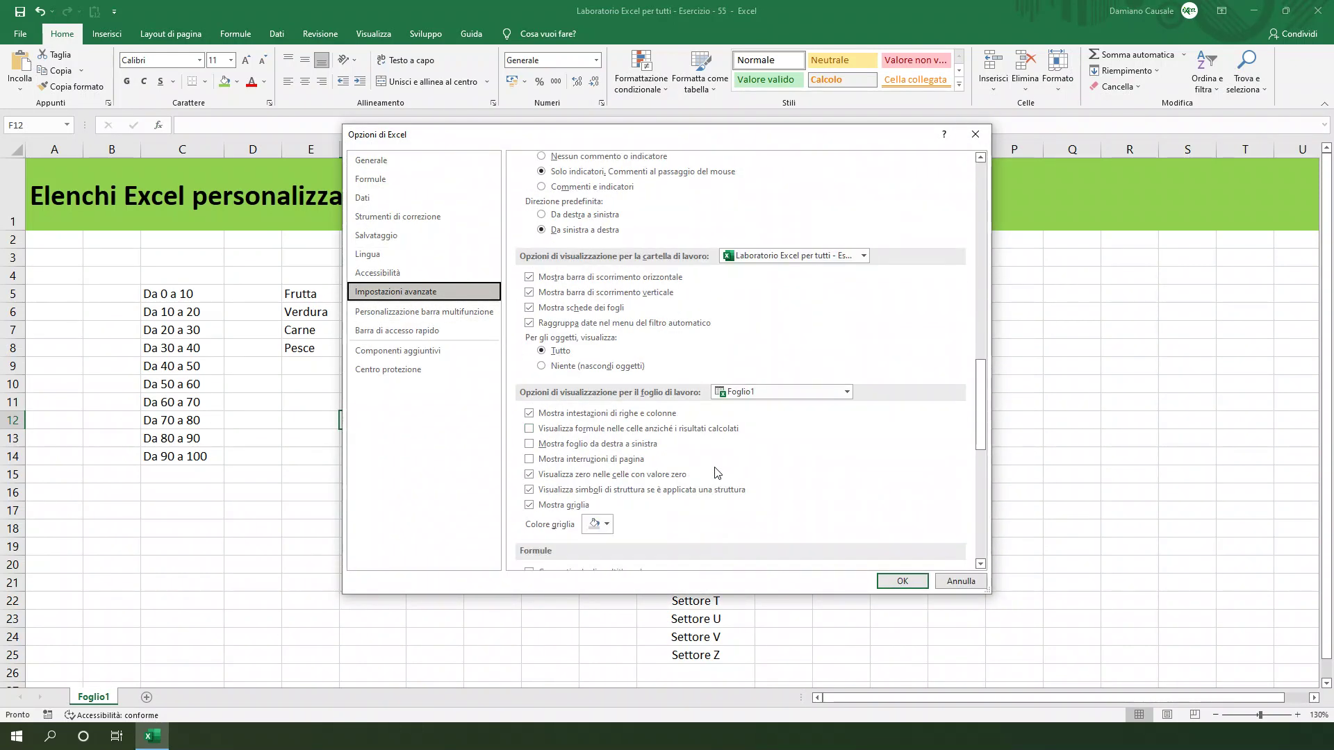
scroll(714, 466, down, 5)
scroll(714, 467, down, 4)
scroll(868, 393, down, 2)
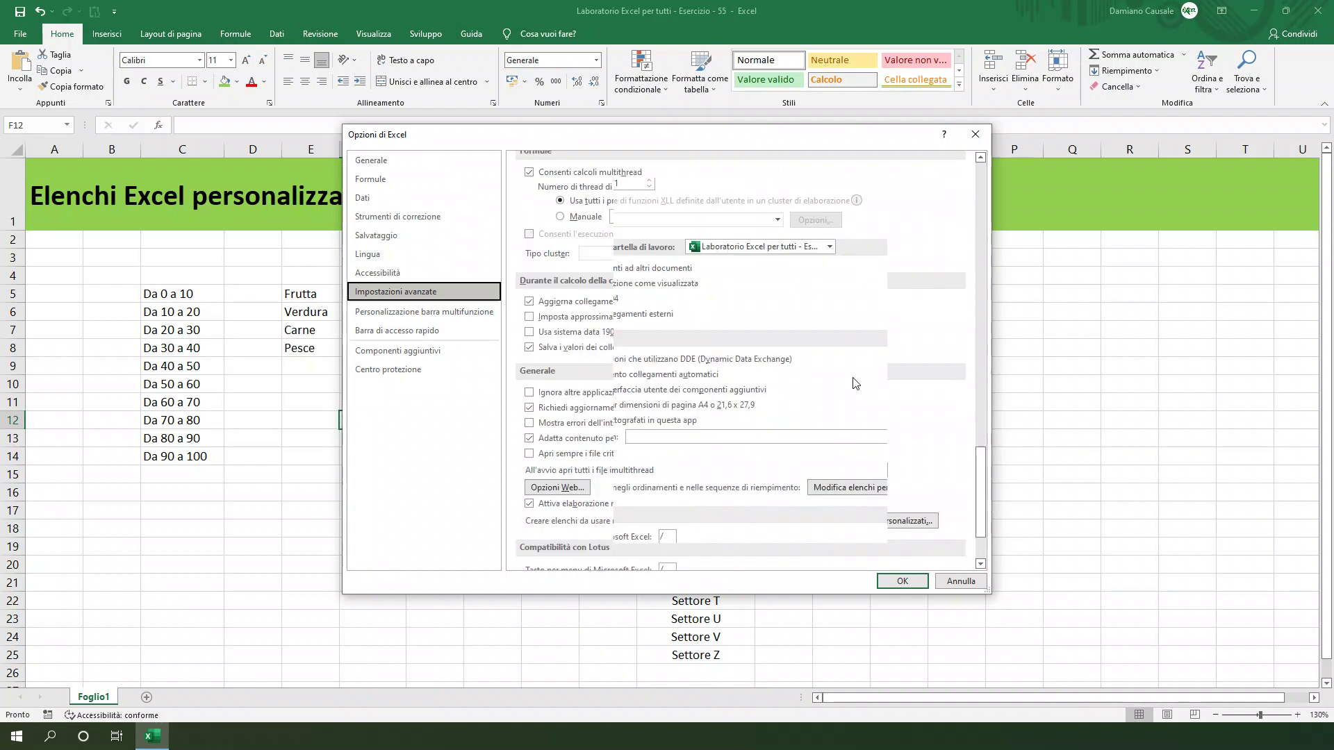
scroll(868, 403, down, 1)
scroll(869, 410, down, 2)
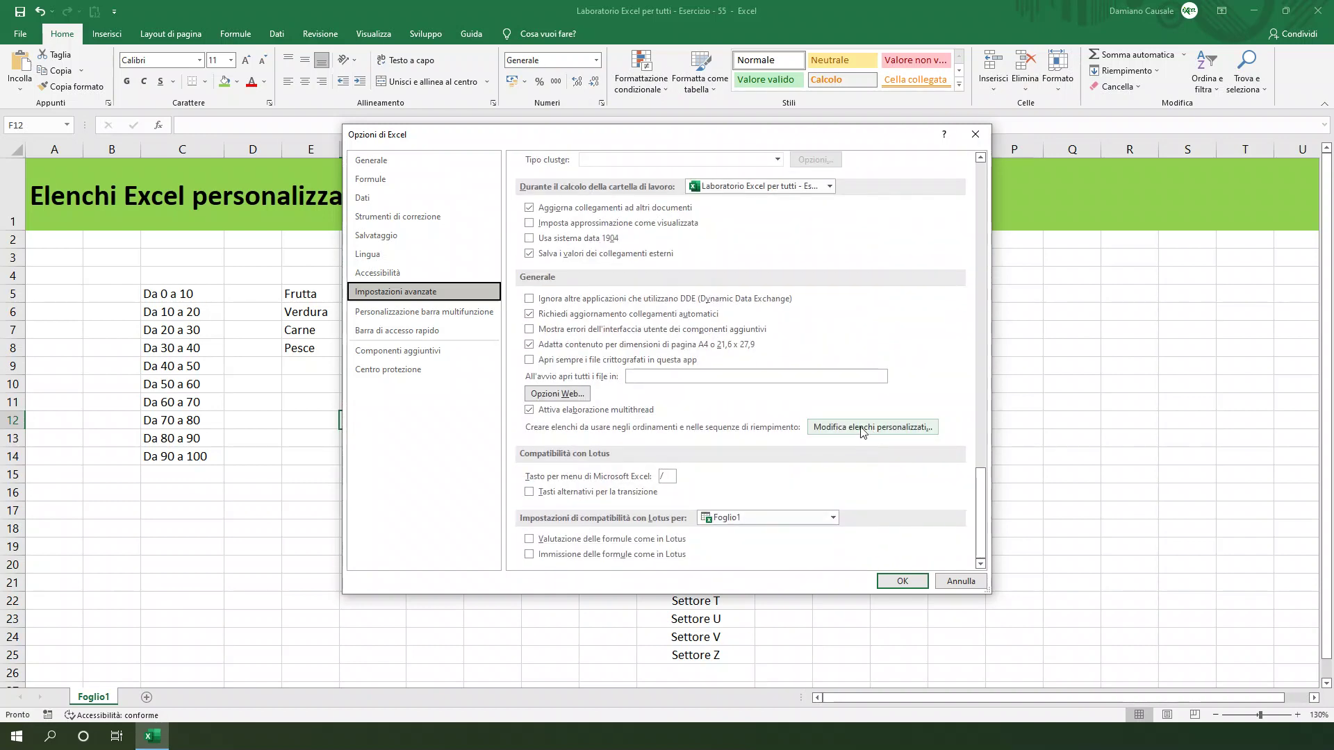
click(862, 429)
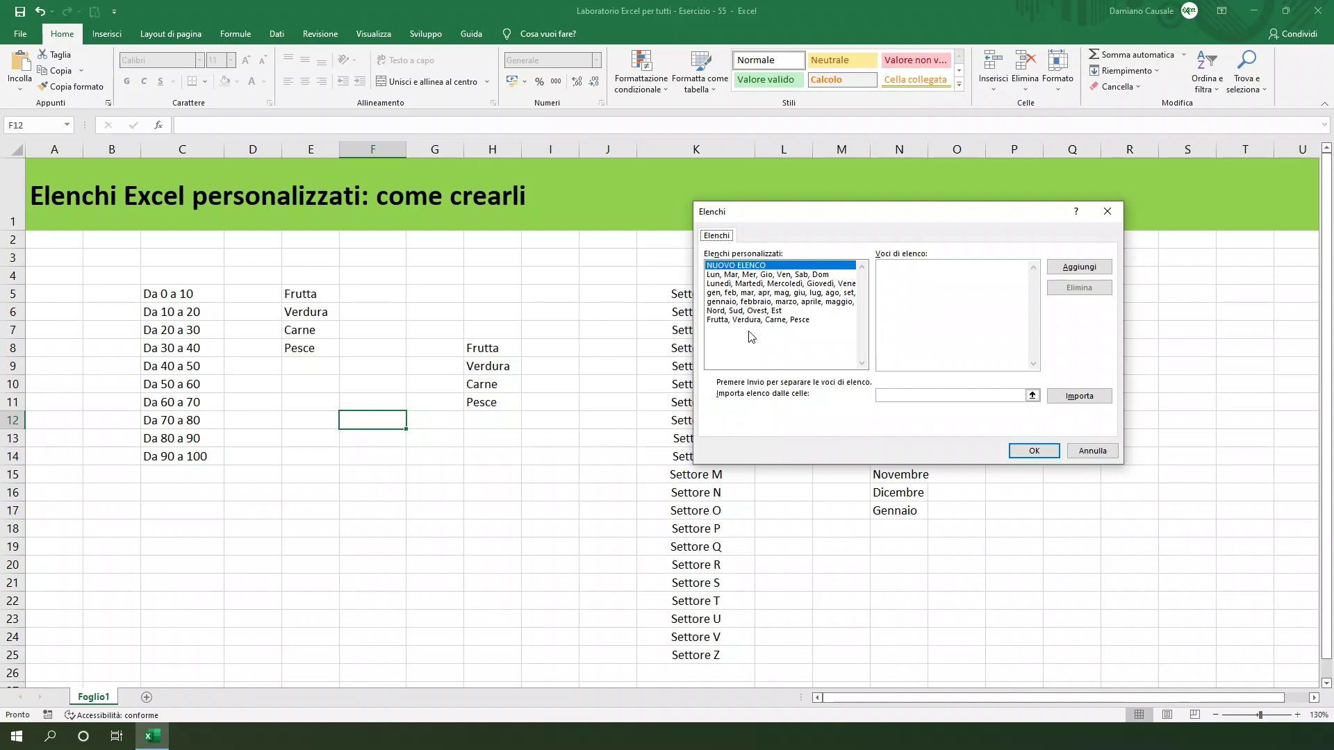
Import Settore A through Settore Z from K5:K25 as a new custom list.
click(895, 398)
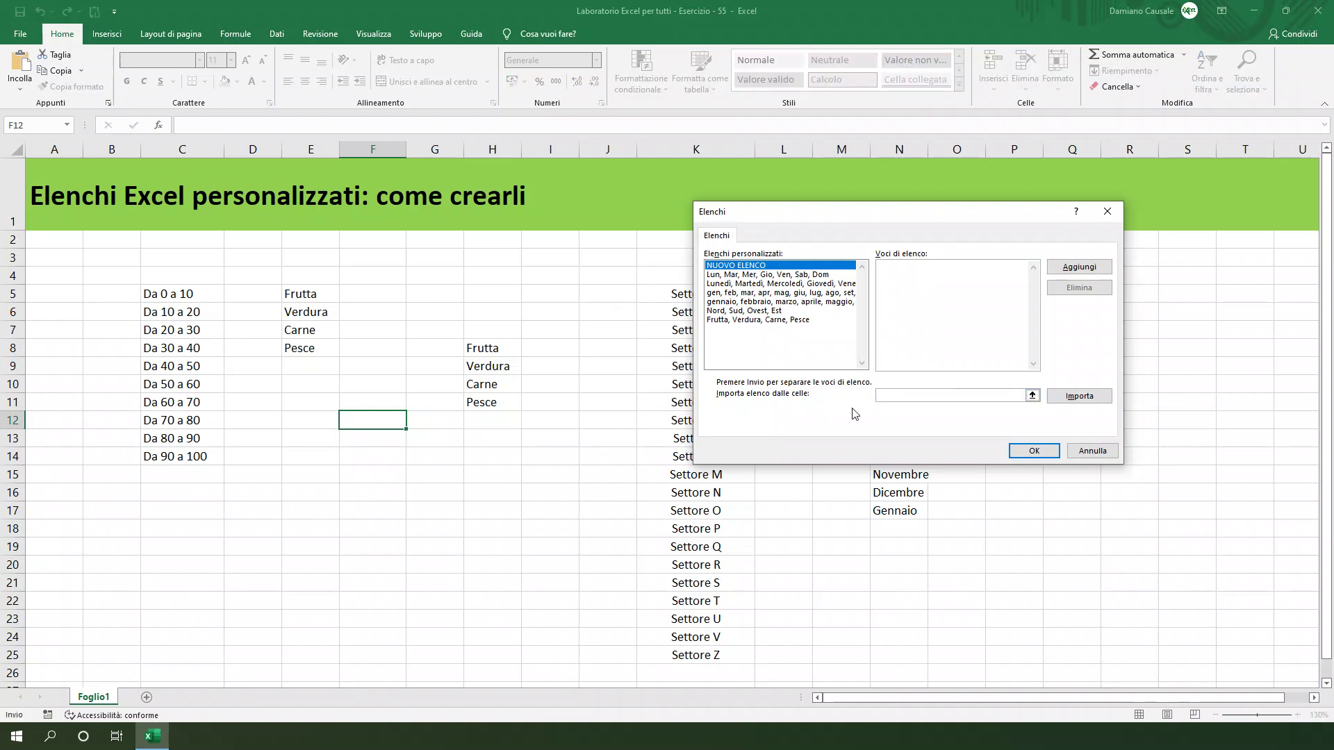
drag(943, 219, 426, 194)
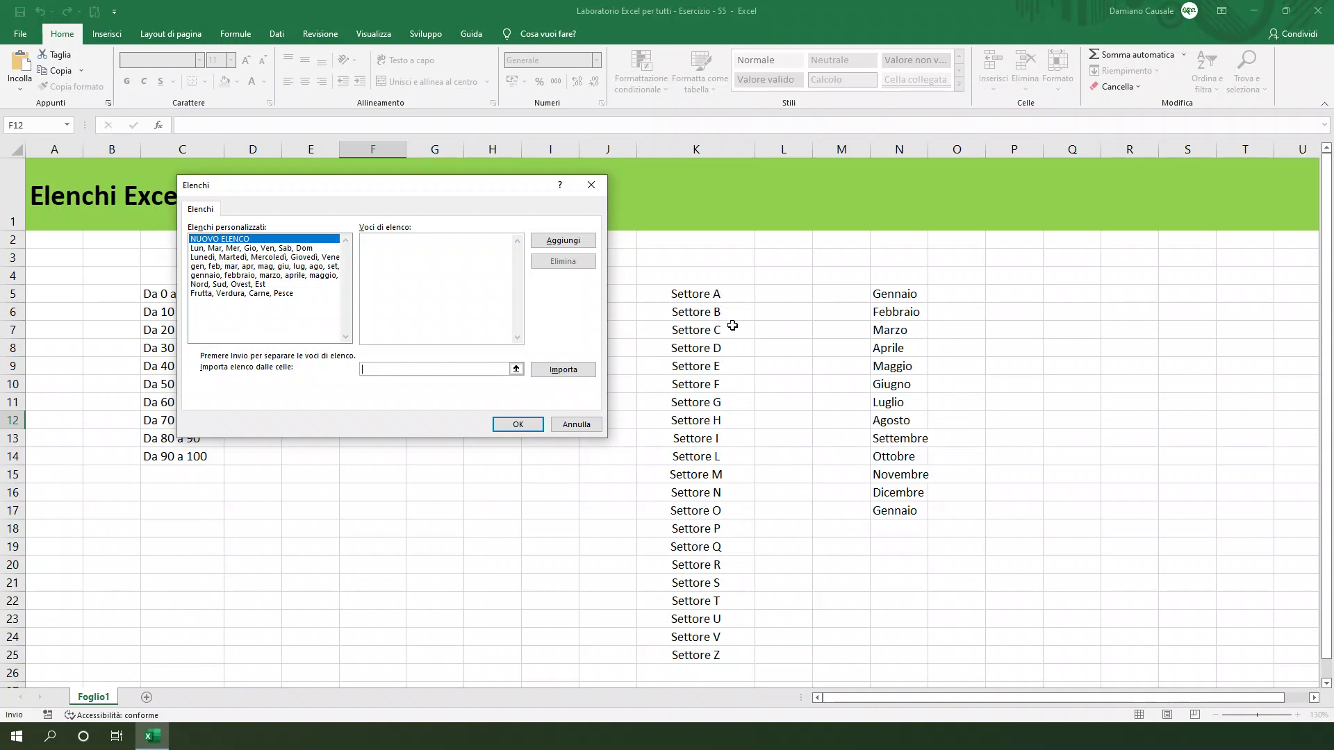
click(739, 294)
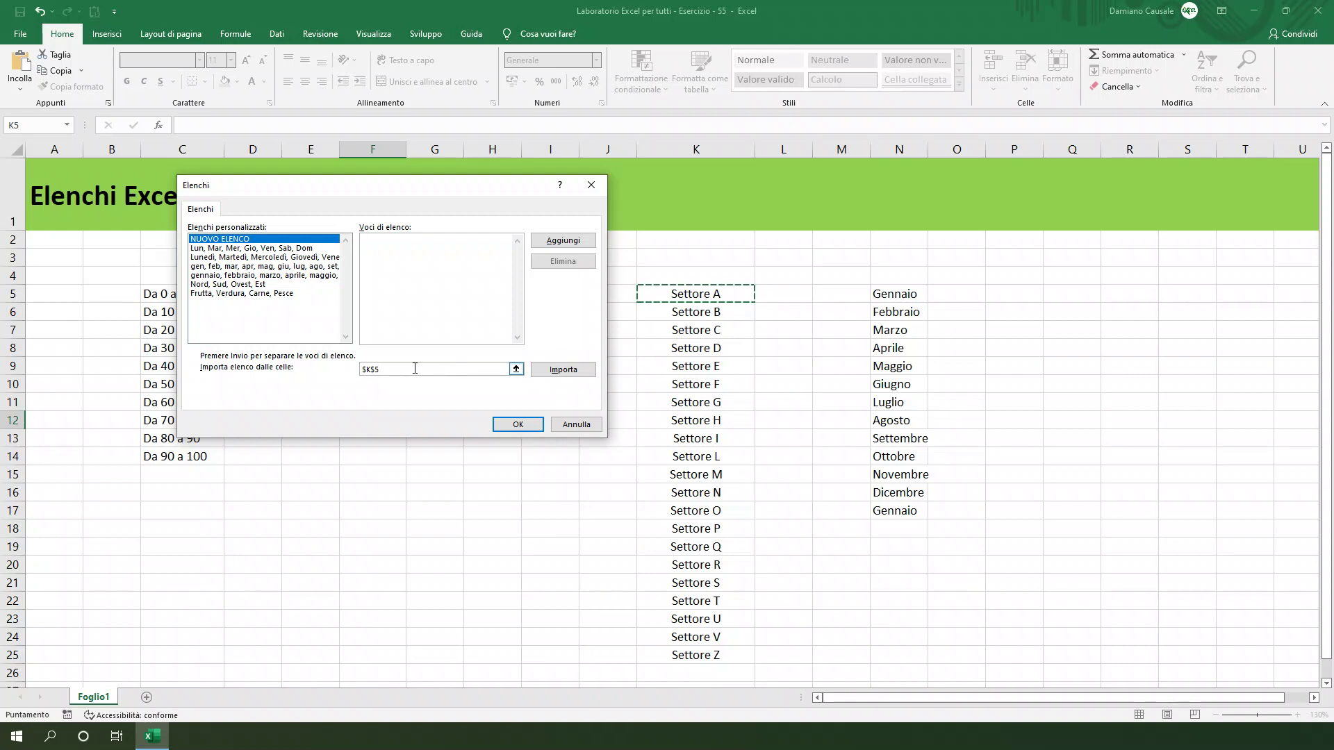
drag(386, 369, 362, 369)
click(385, 373)
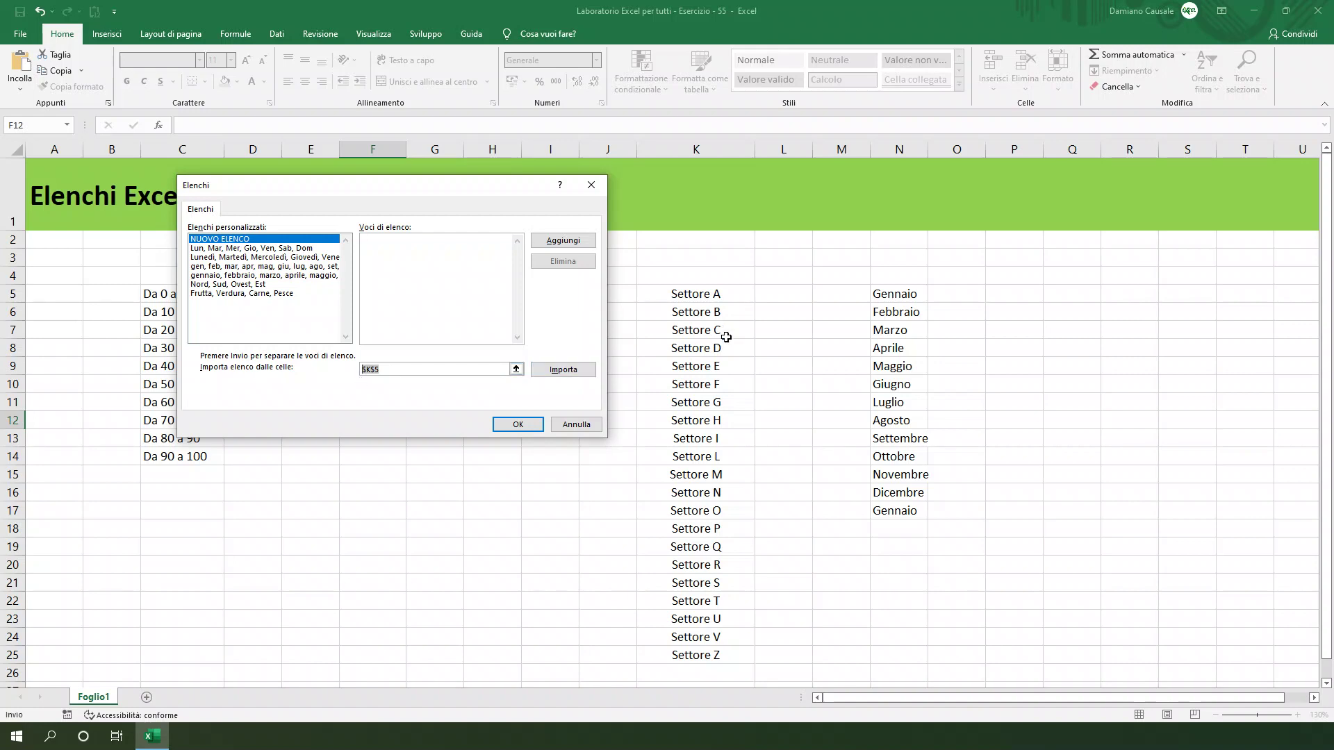
drag(720, 295, 697, 640)
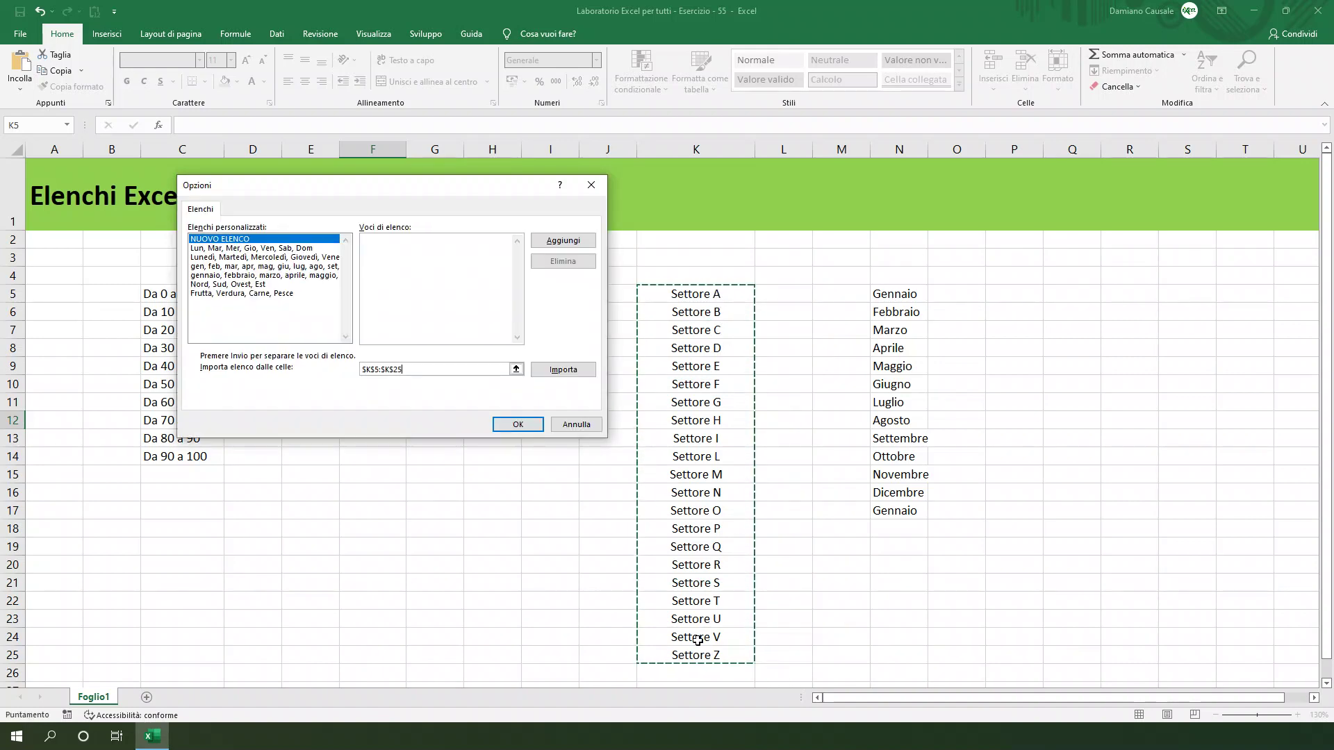
click(564, 378)
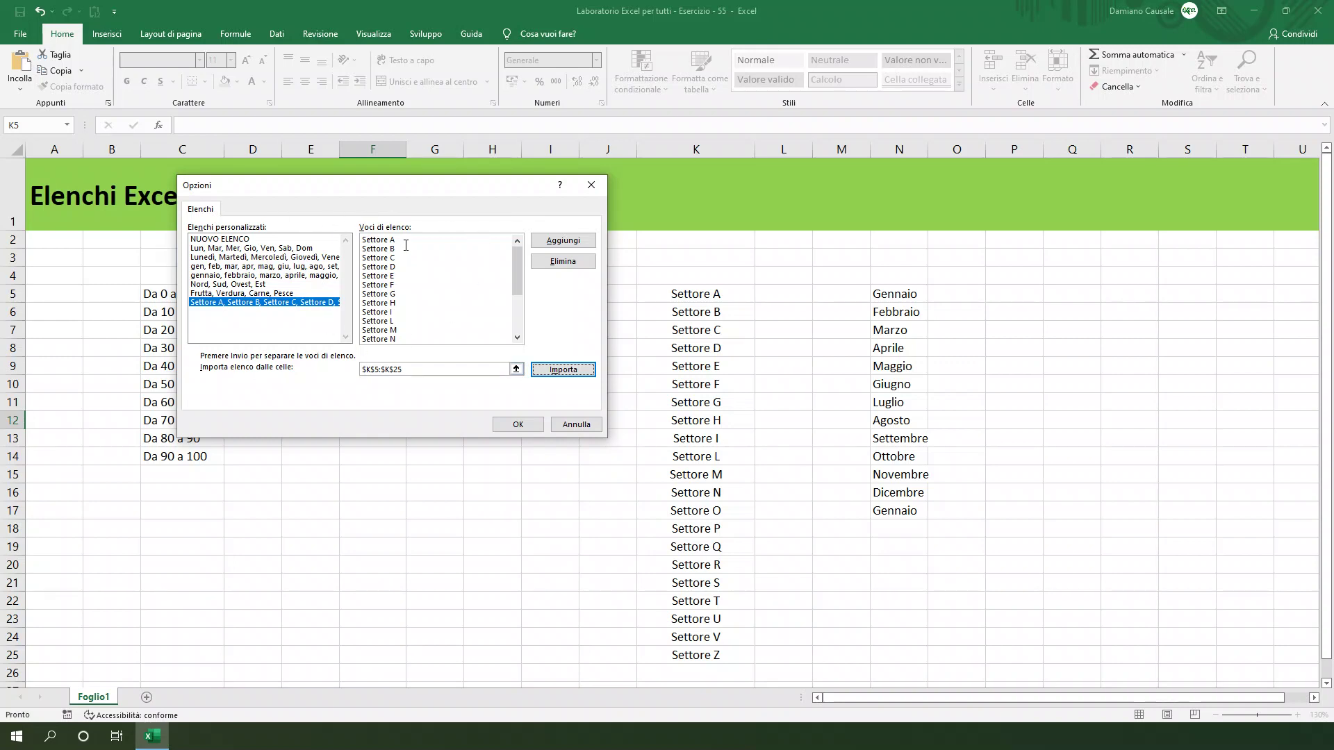
Close the dialogs, enter Settore A in P5 and autofill through Settore P at P18.
click(517, 424)
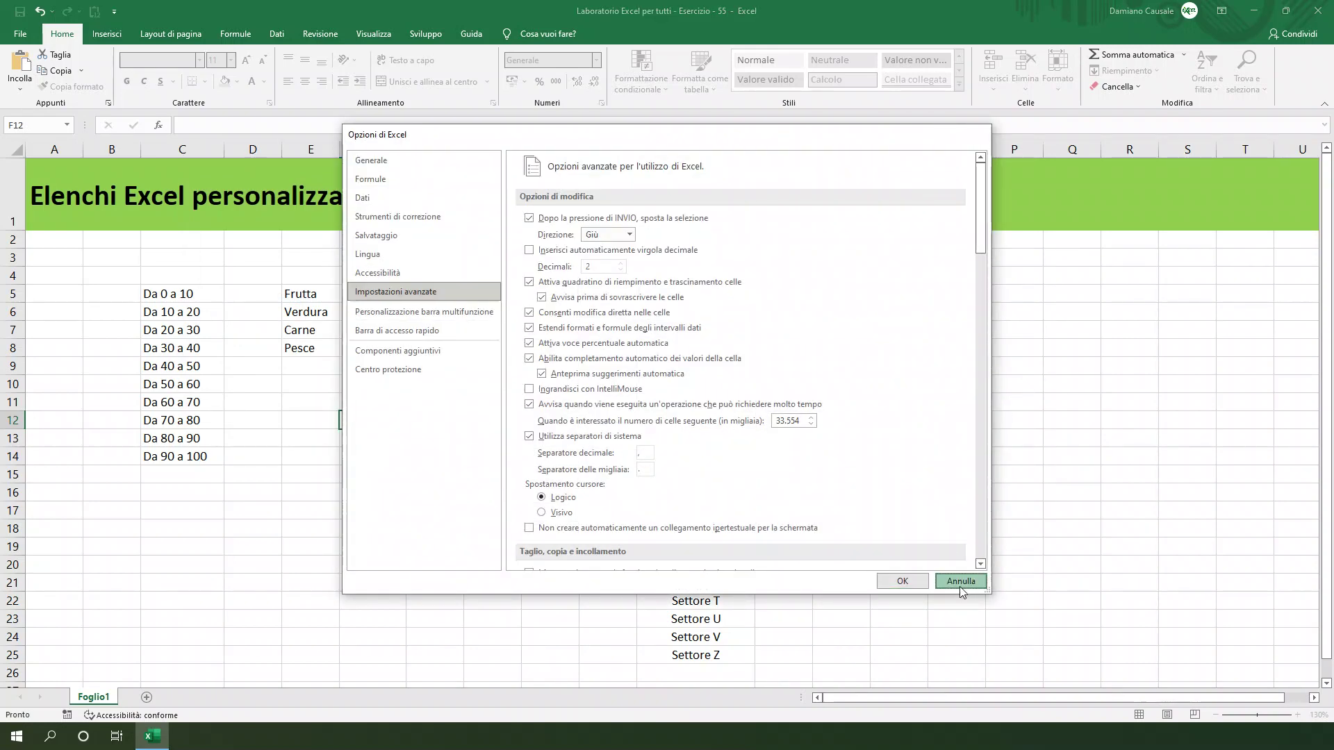
click(962, 581)
click(1017, 290)
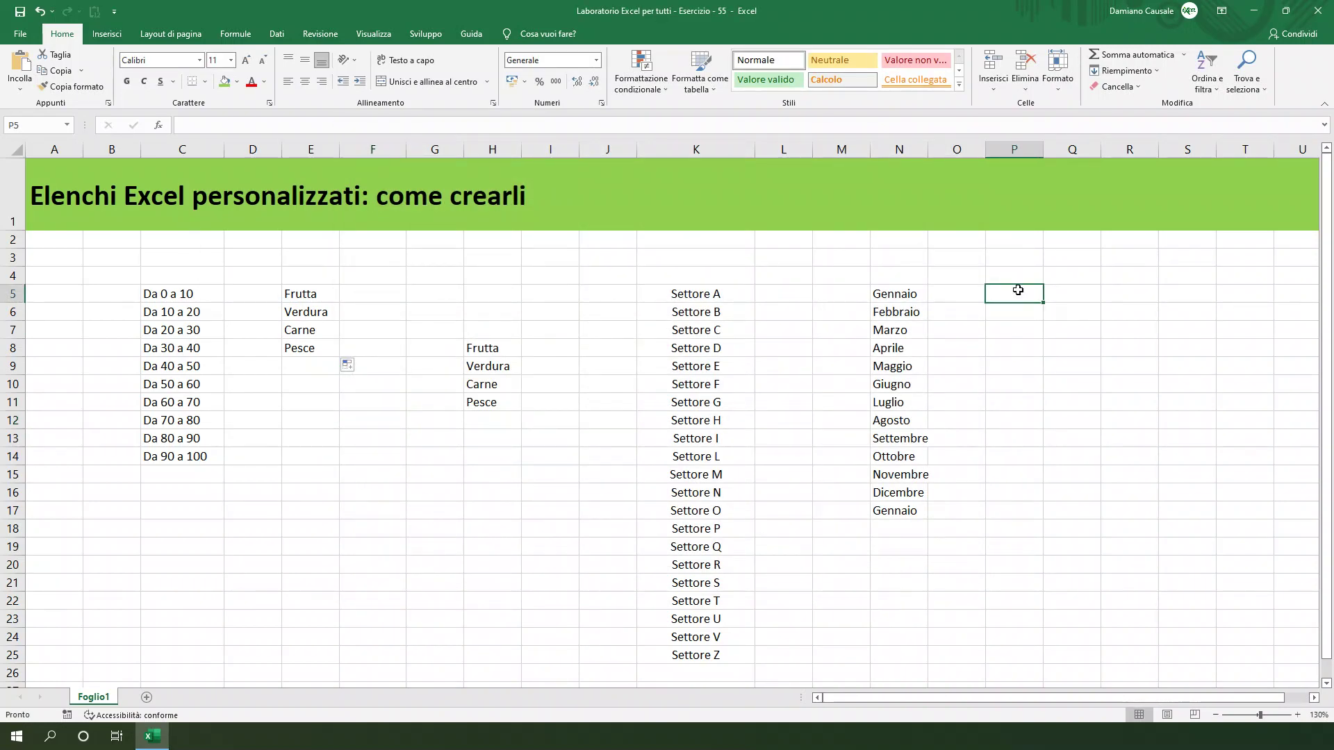
text(Sett)
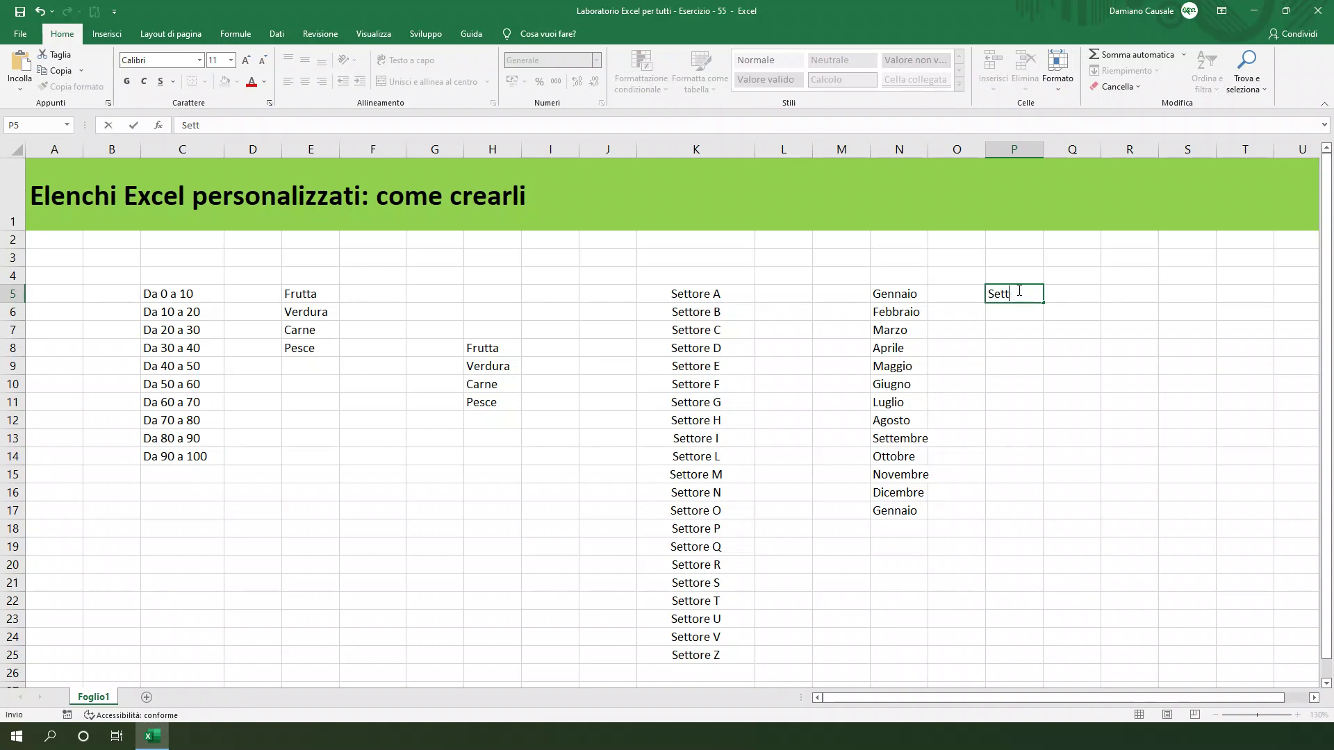
text(ere A)
key(Return)
click(1041, 297)
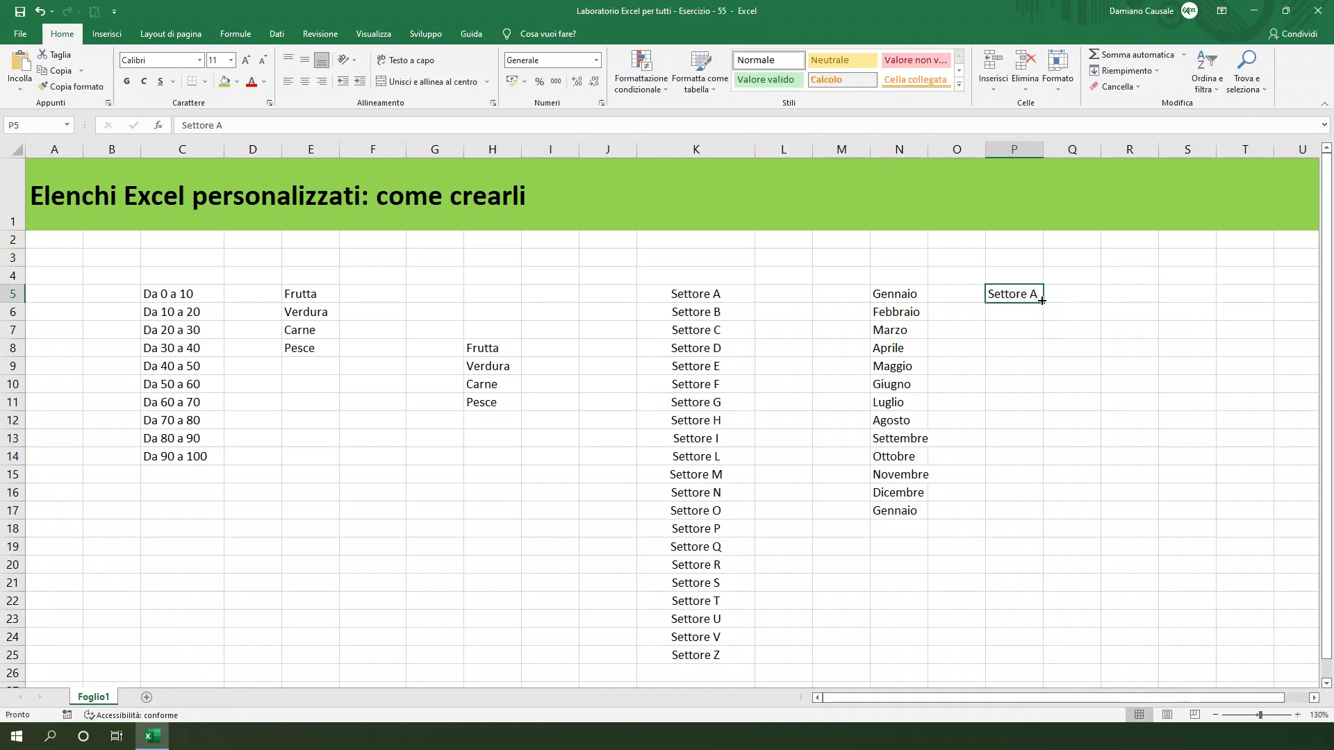
drag(1042, 301, 1042, 532)
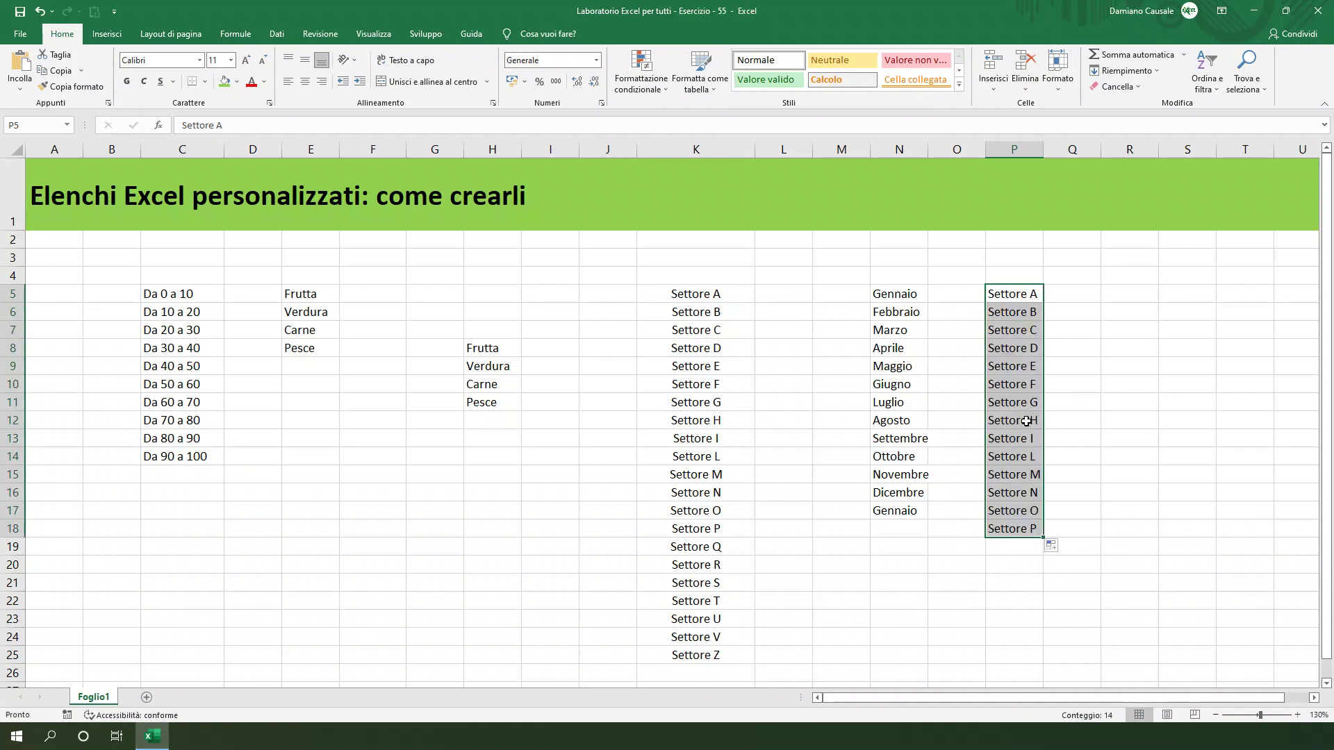
click(465, 453)
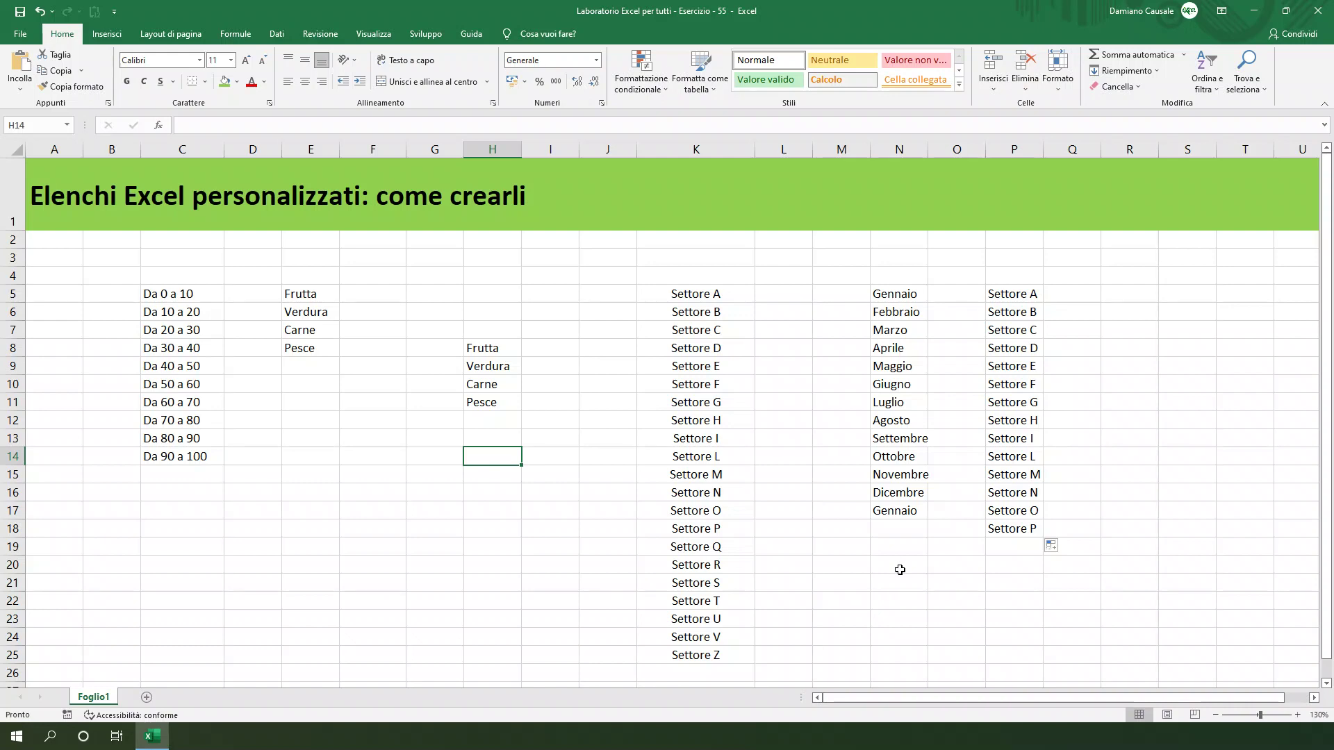
Select C5:C14 (Da 0 a 10 to Da 90 a 100) and confirm it is named Intervallo.
drag(210, 291, 194, 459)
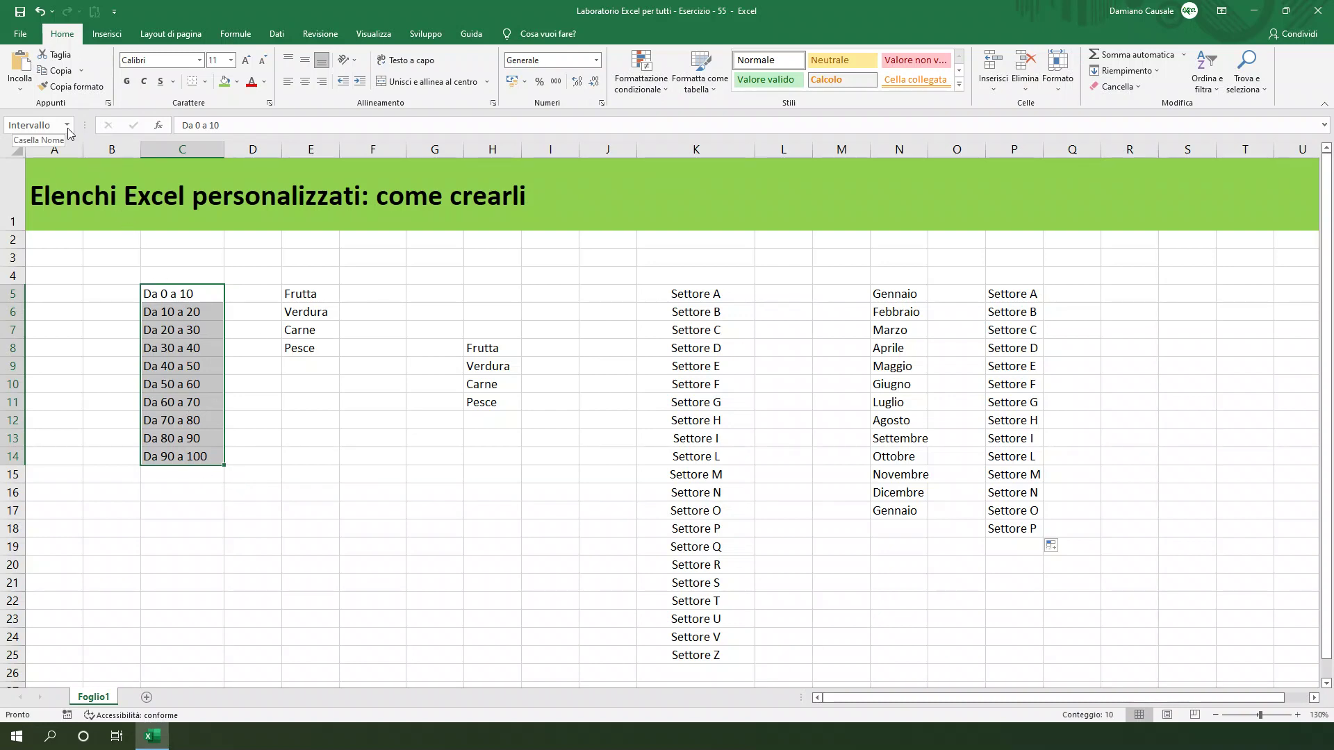
key(shift+Down)
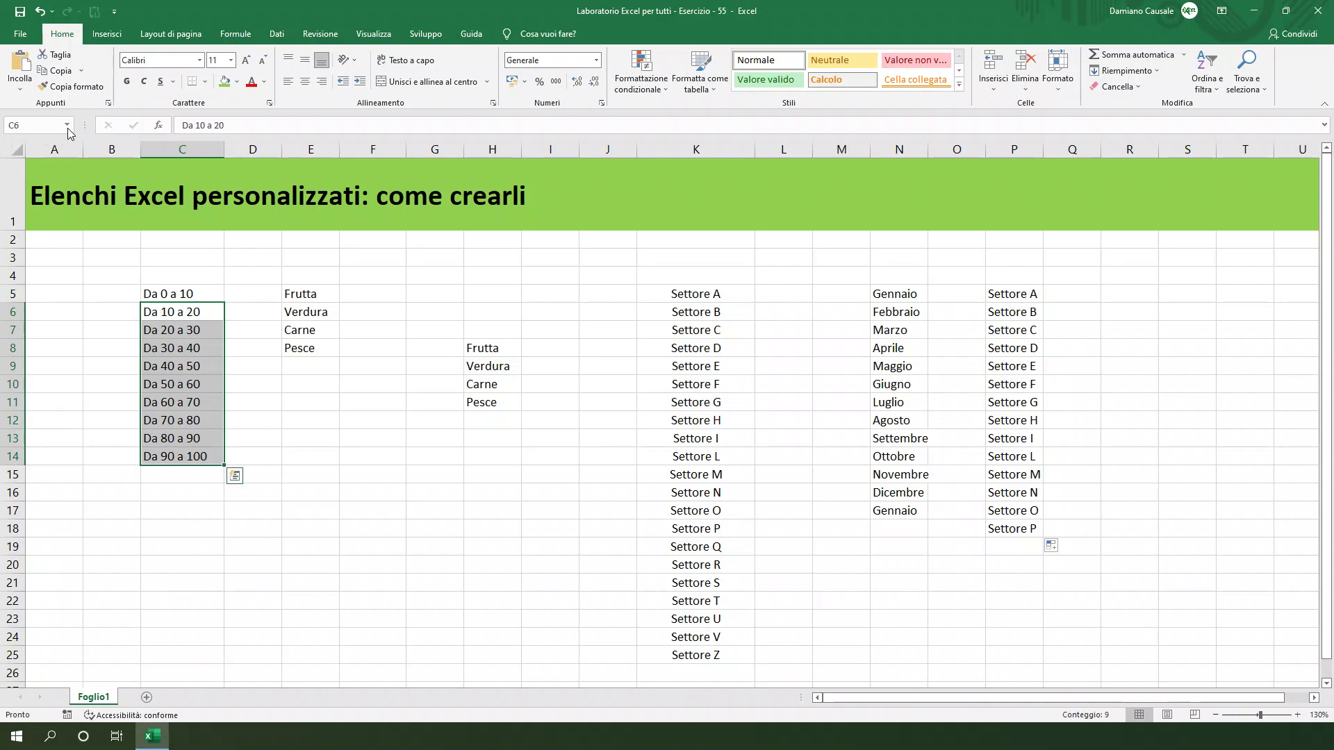
drag(202, 294, 204, 455)
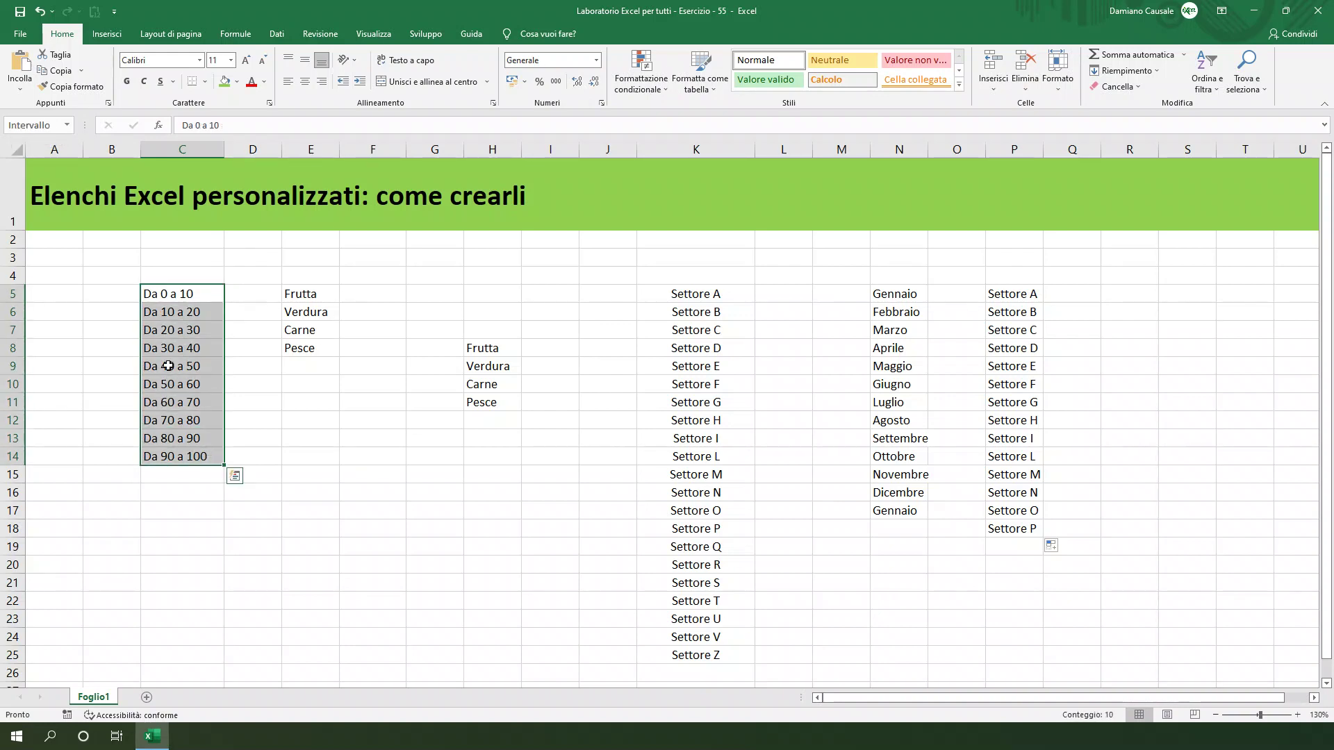
click(66, 126)
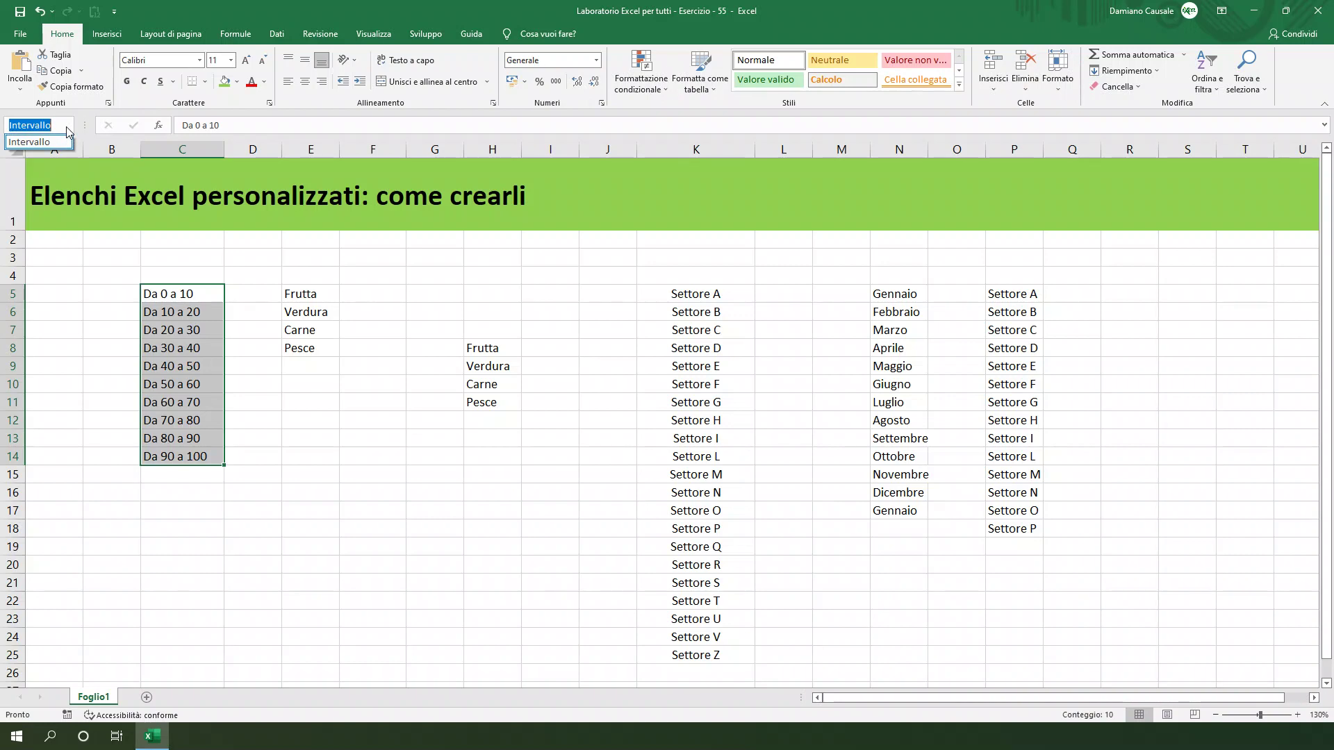
click(387, 497)
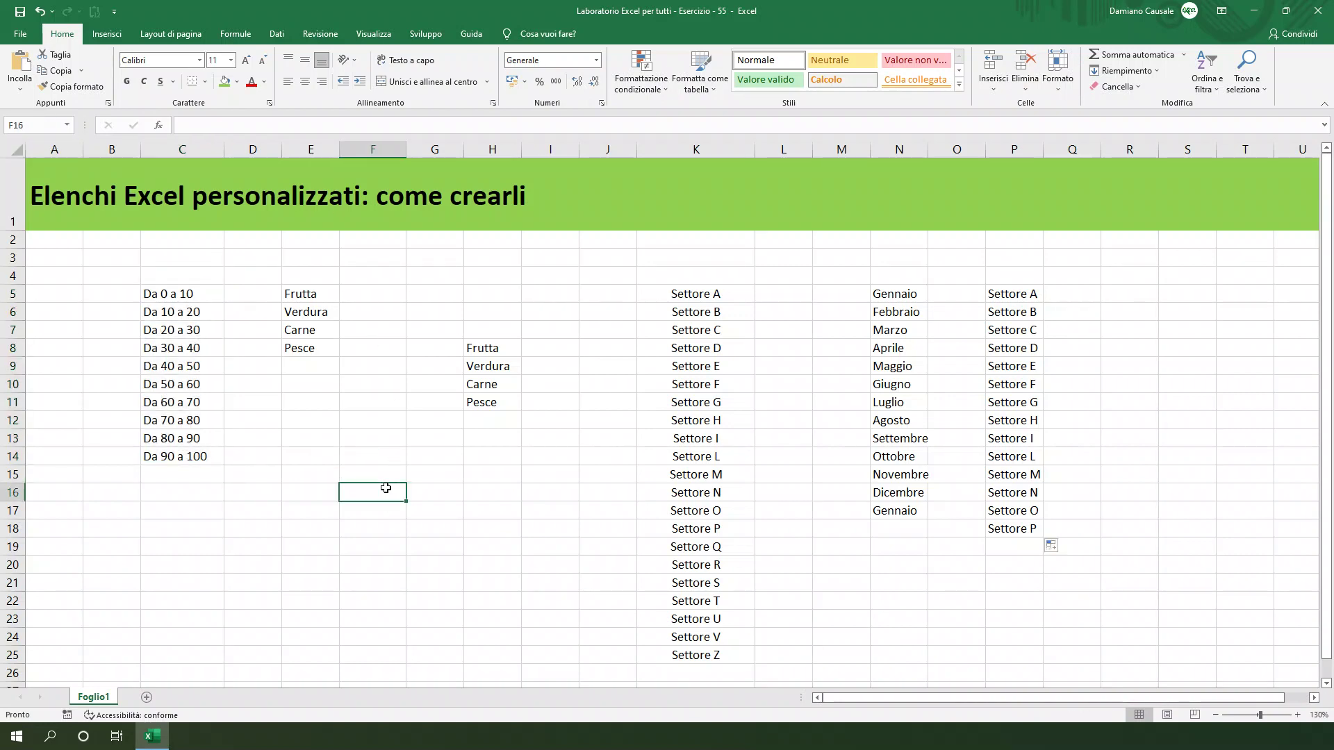
Reopen Opzioni > Impostazioni avanzate, scroll to Generale and open the custom lists editor.
click(23, 33)
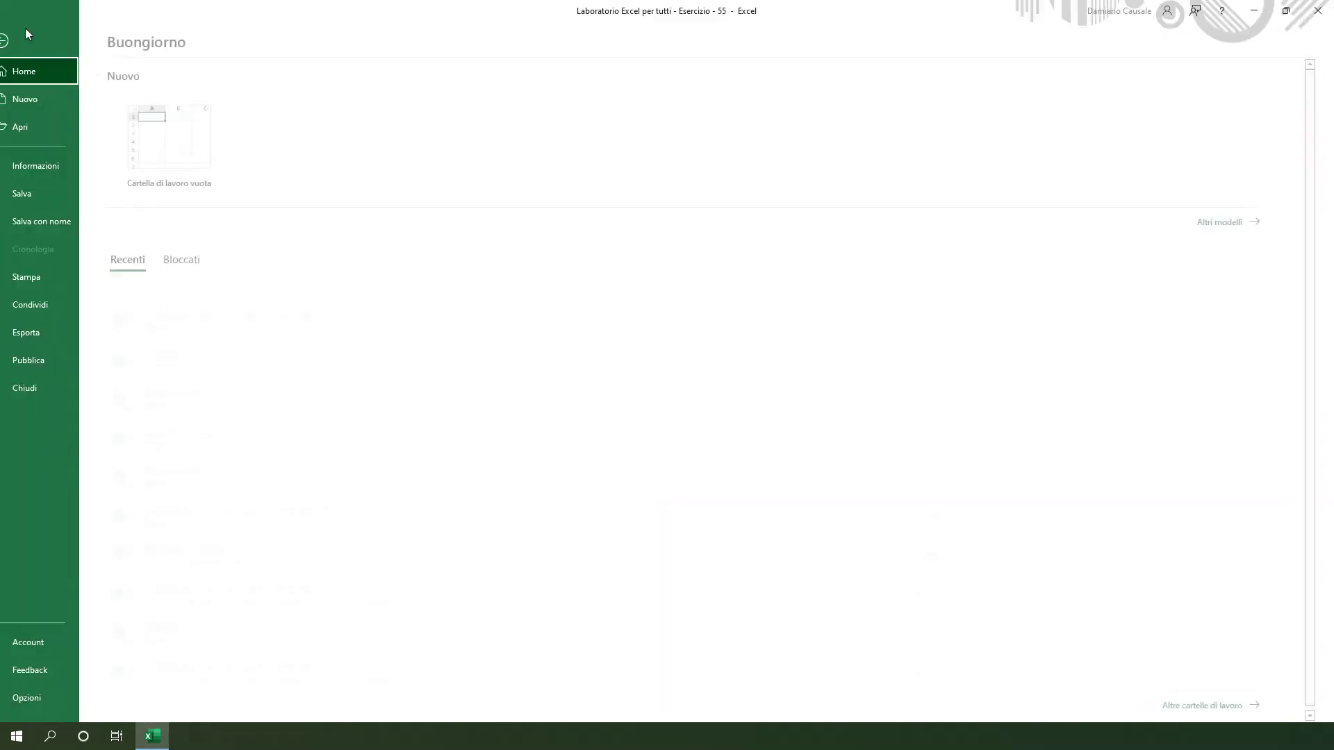
click(64, 699)
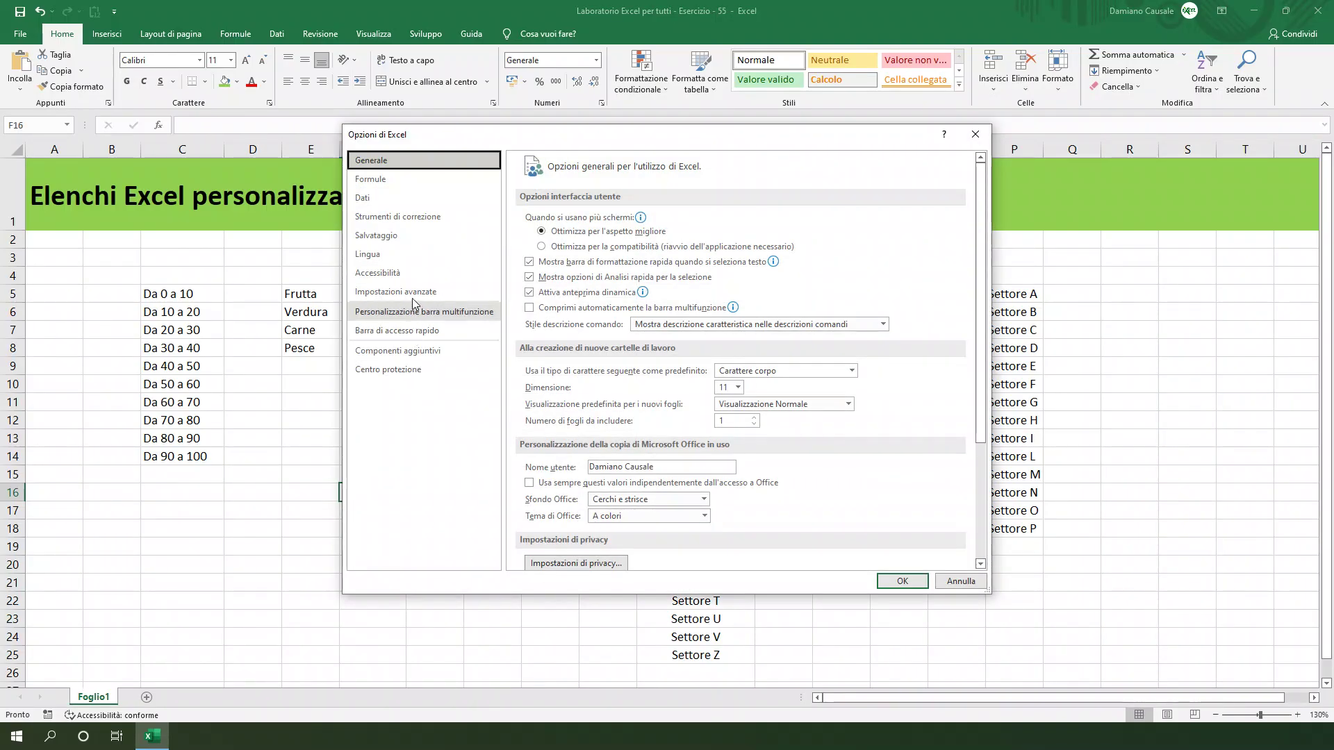
click(403, 291)
scroll(708, 365, down, 5)
scroll(800, 374, down, 5)
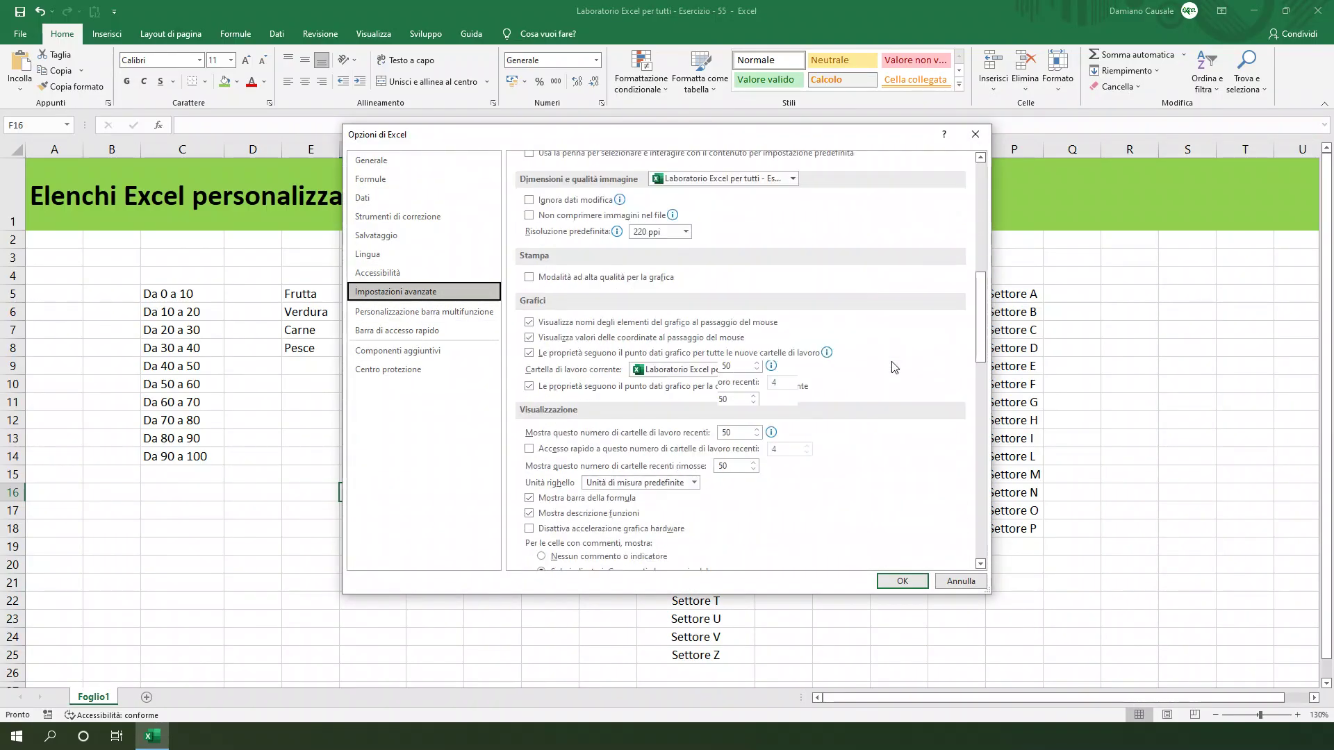
scroll(890, 382, down, 5)
scroll(893, 387, down, 5)
scroll(892, 387, down, 5)
scroll(892, 387, down, 5)
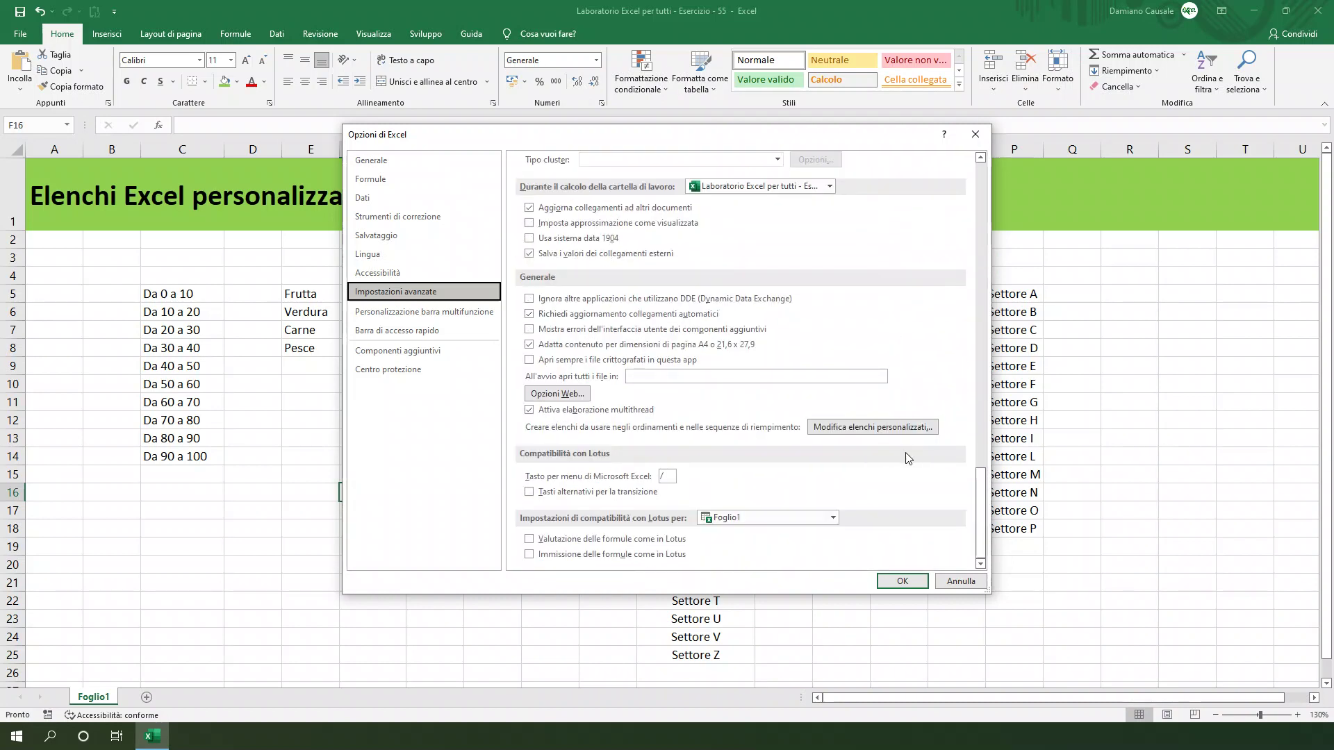
click(890, 426)
text(=Intervallo)
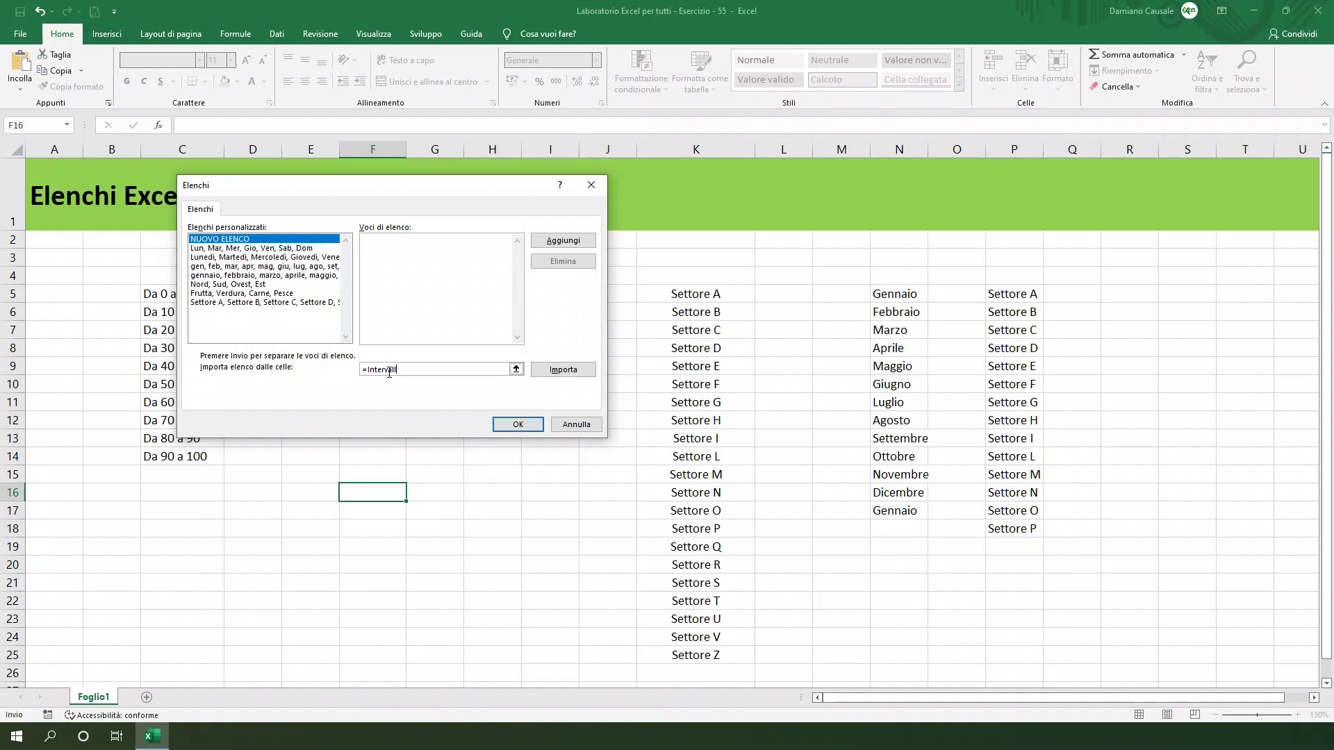
Close the custom lists editor with OK and cancel Options without adding a list.
click(519, 425)
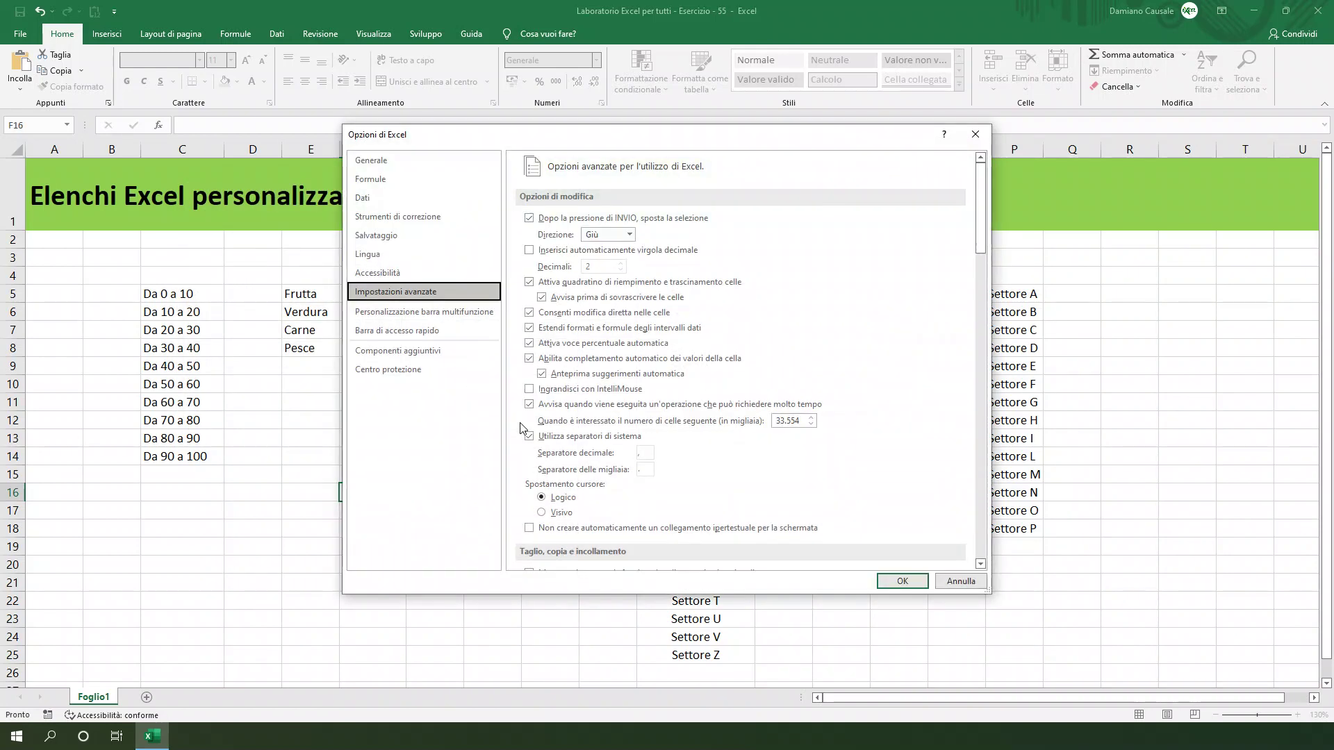
click(961, 581)
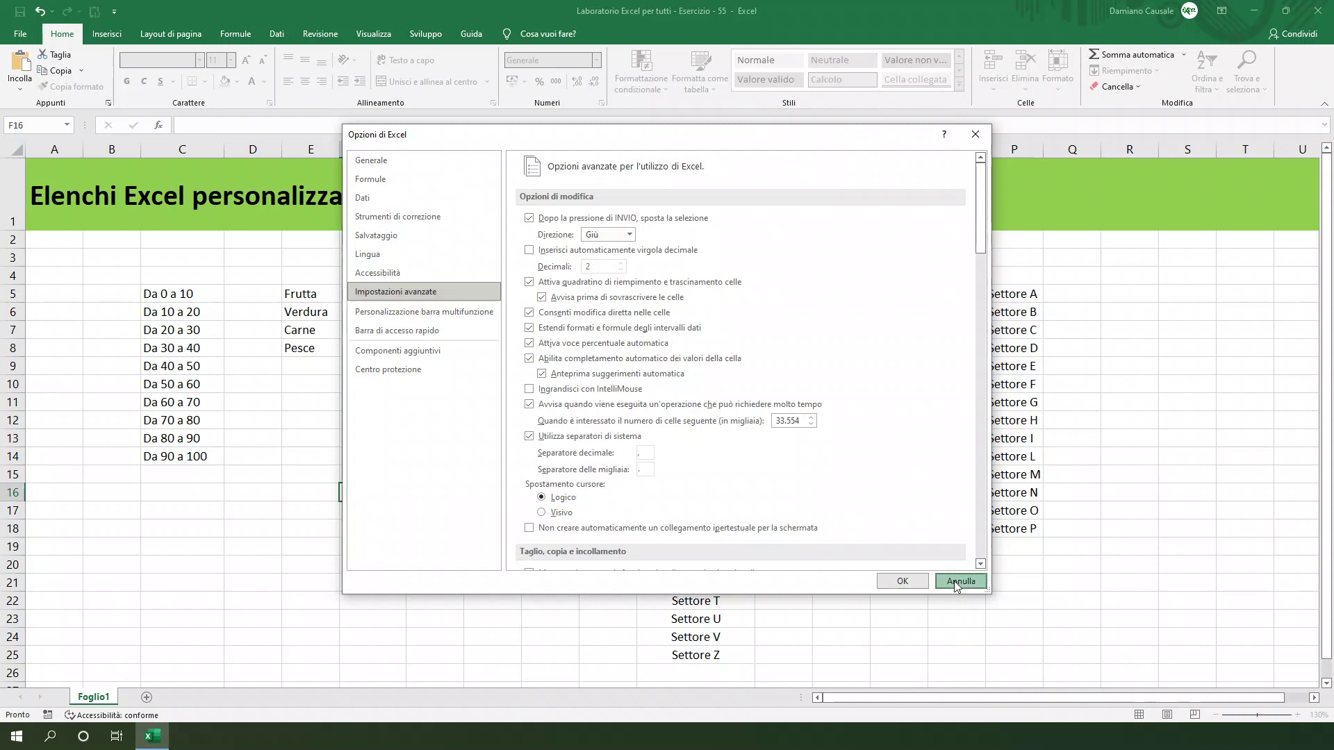
click(418, 457)
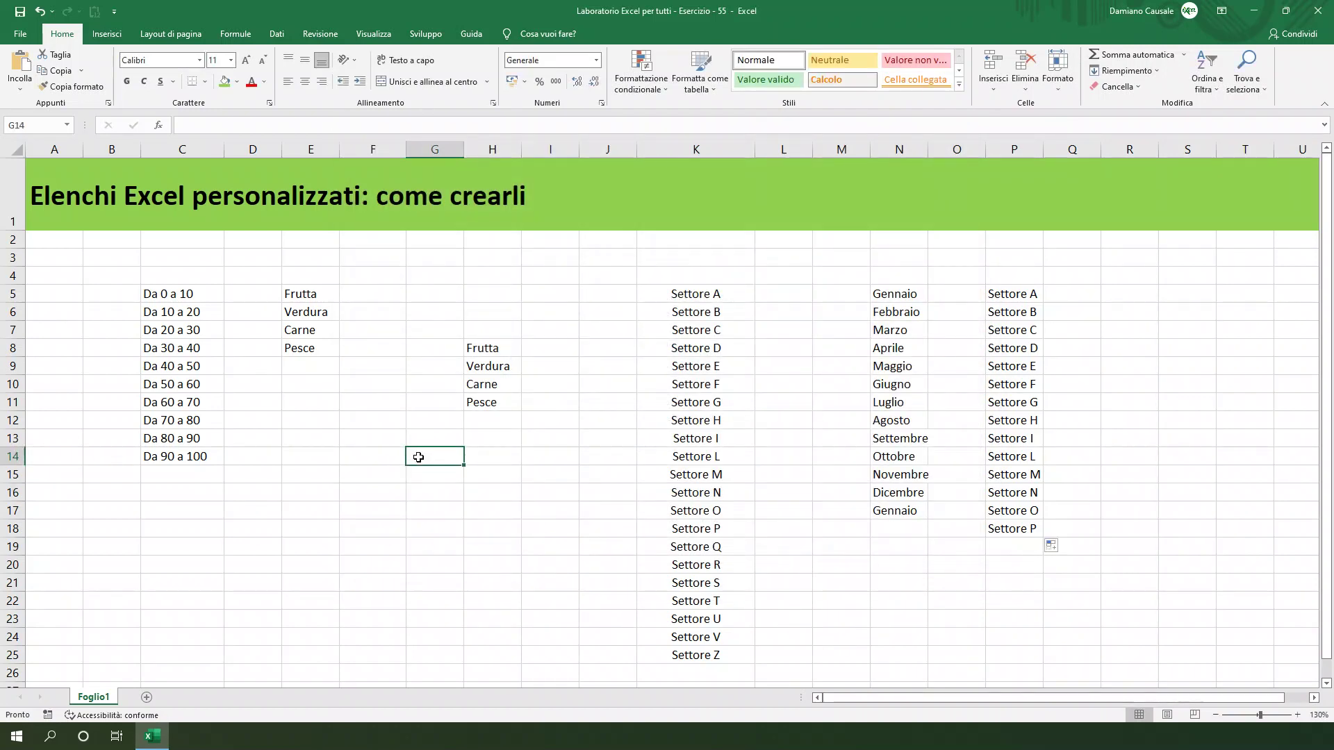
Enter 'Da 0 a 10' in G14 and autofill down to G21, producing Da 0 a 11 through Da 0 a 17.
text(Da 0 a 10)
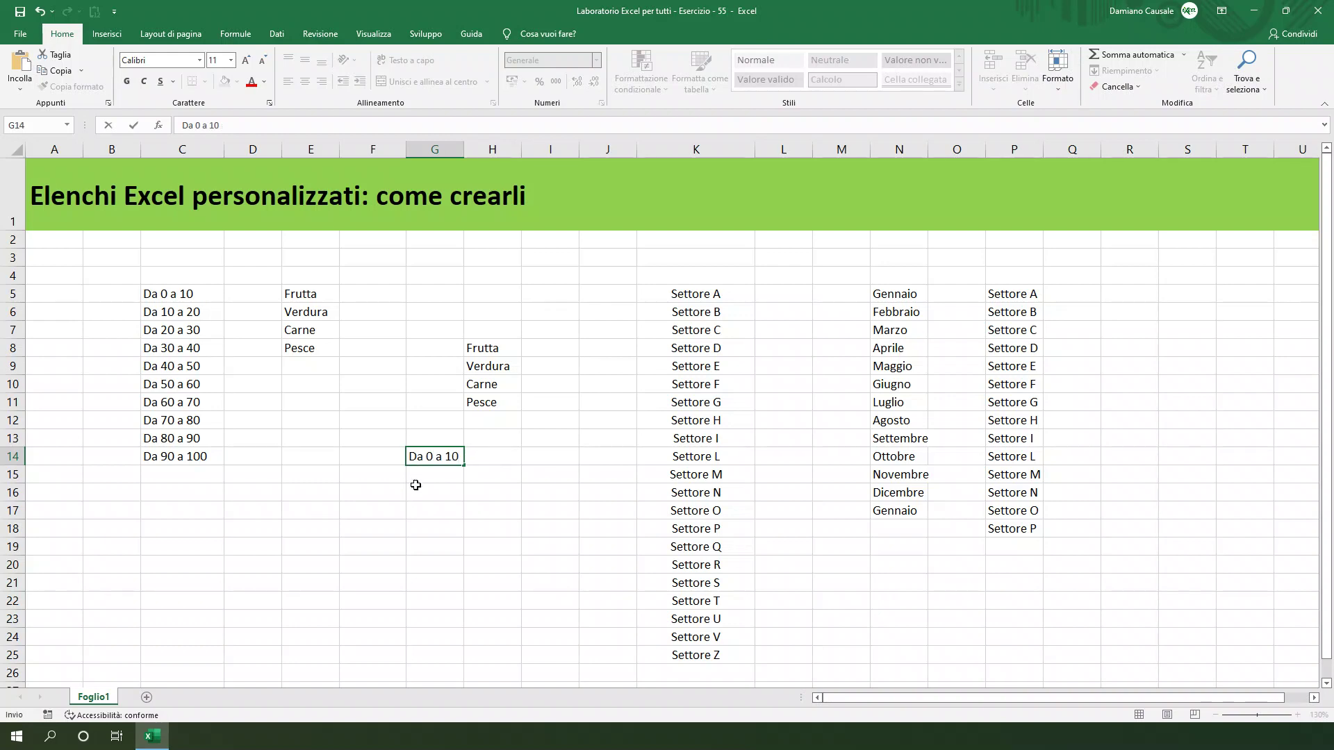
key(Return)
click(441, 456)
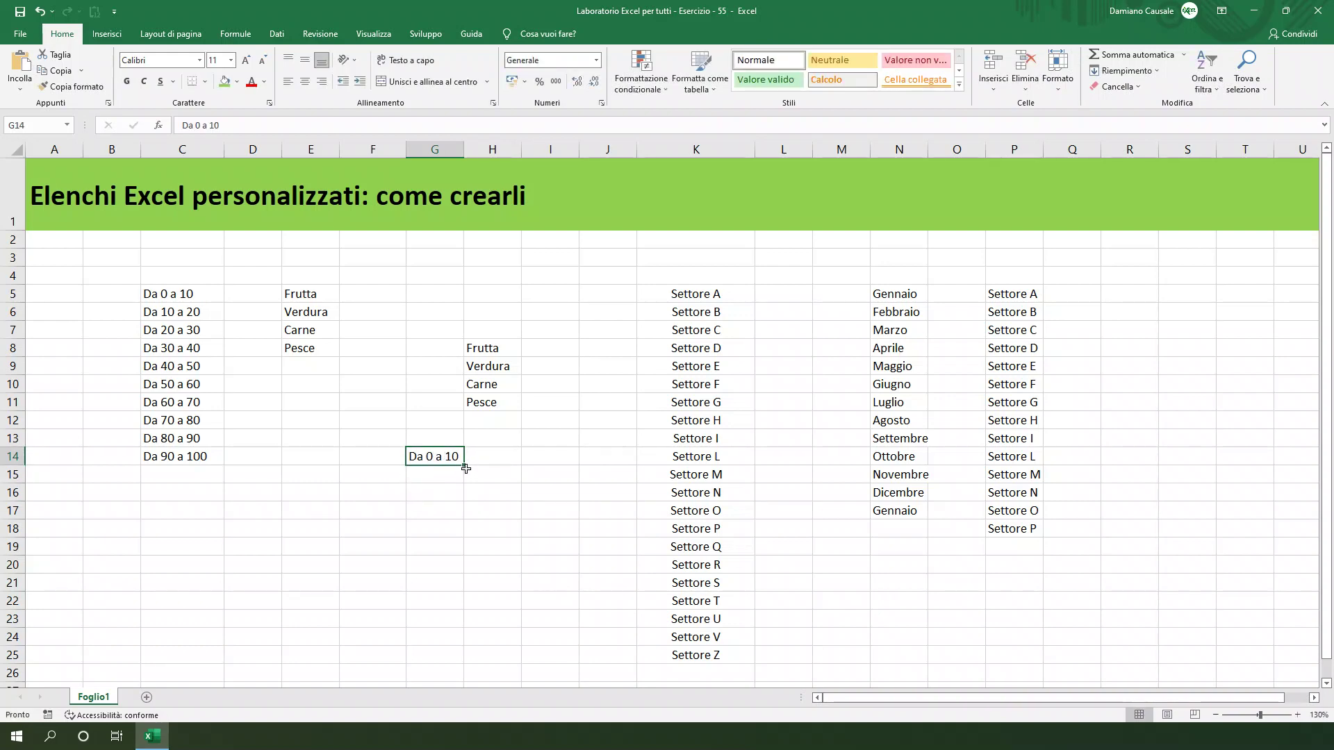
drag(466, 468, 490, 596)
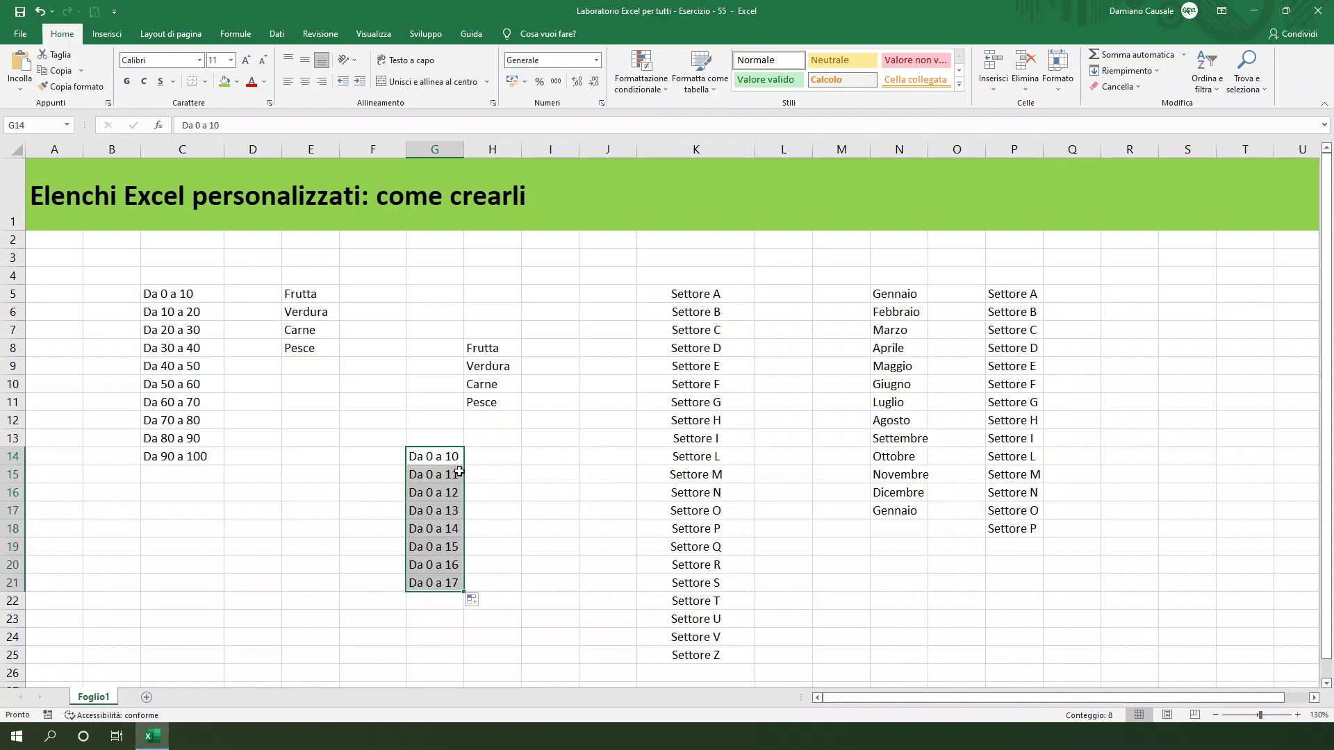
click(495, 474)
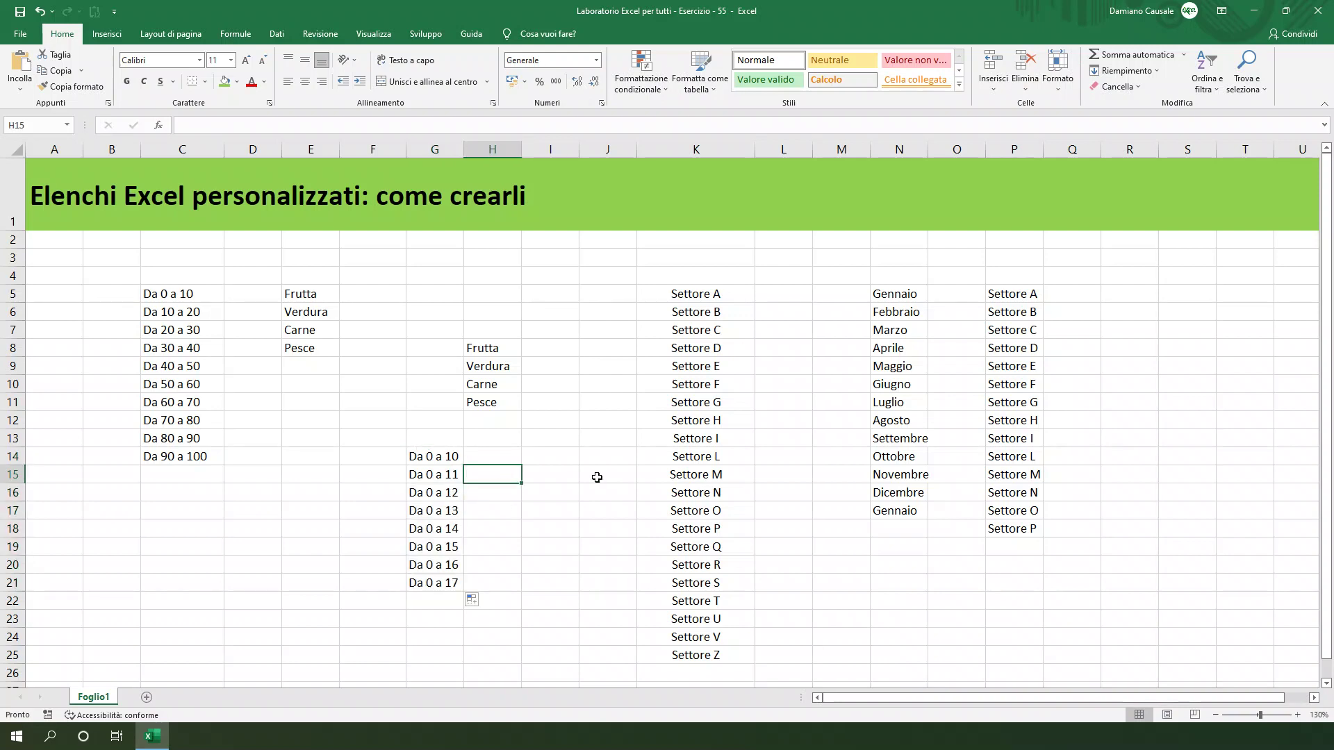
Open the custom lists editor from Excel Options' advanced settings.
click(17, 36)
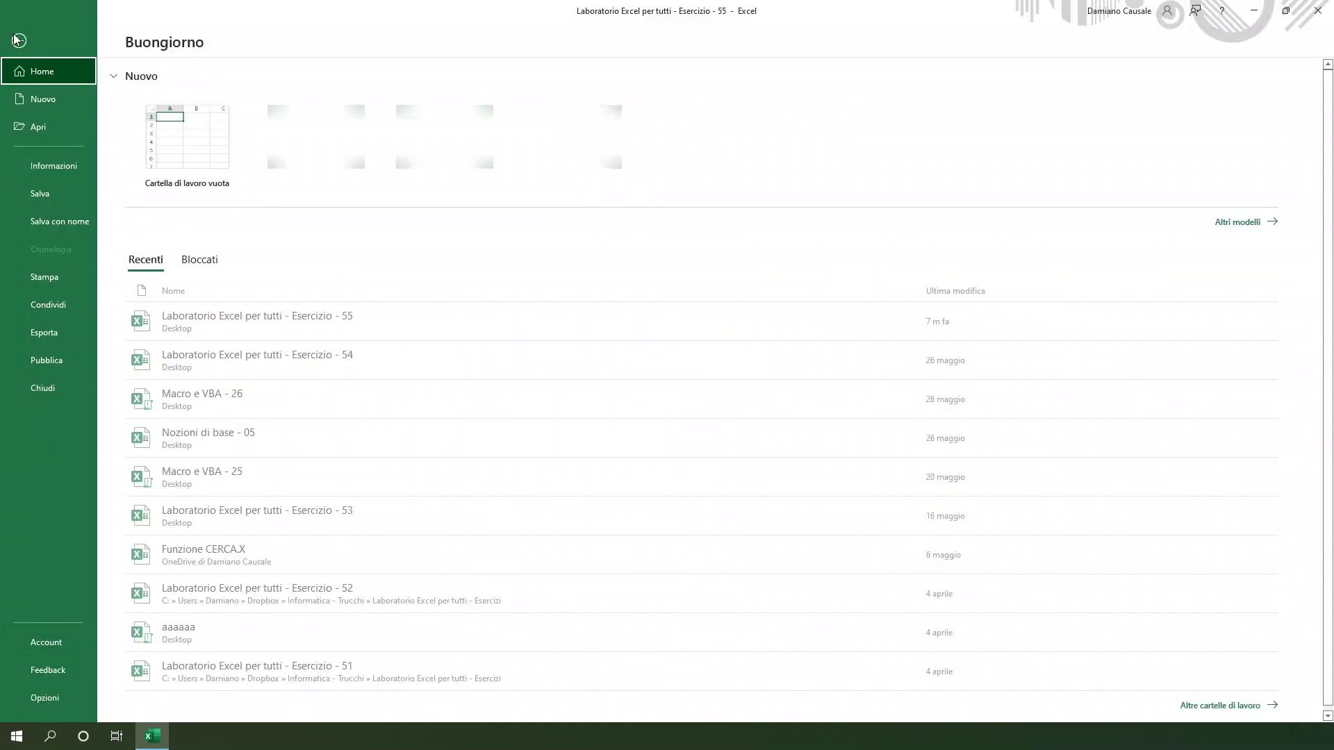
click(60, 698)
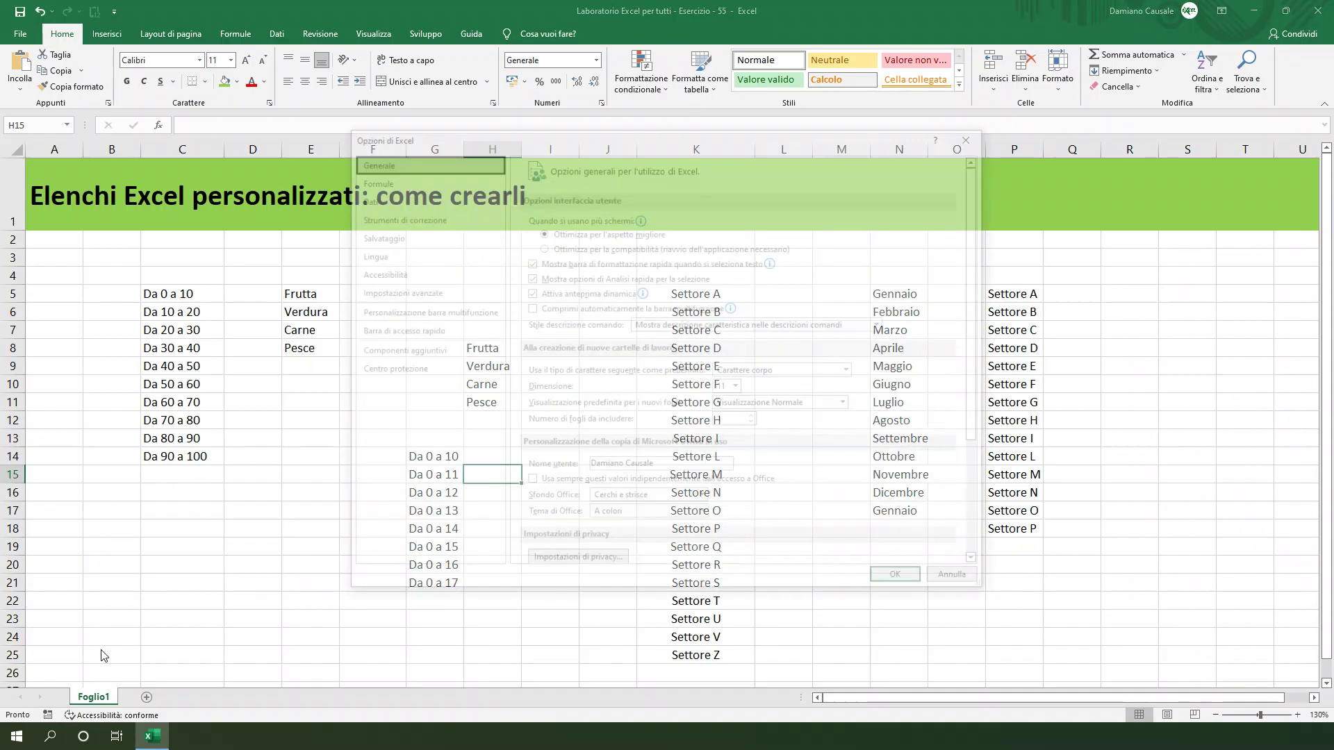
click(400, 292)
scroll(629, 431, down, 2)
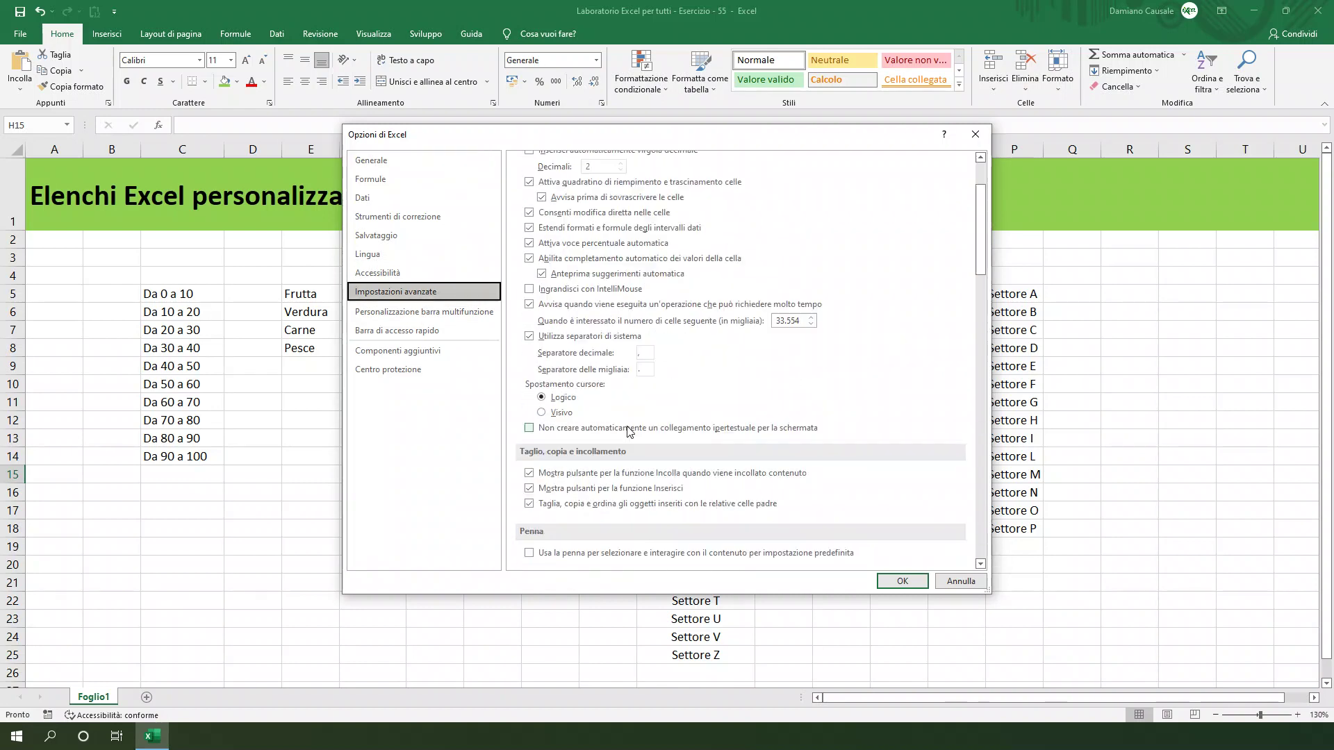
scroll(629, 430, down, 5)
scroll(628, 431, down, 5)
scroll(629, 431, down, 5)
scroll(852, 500, down, 4)
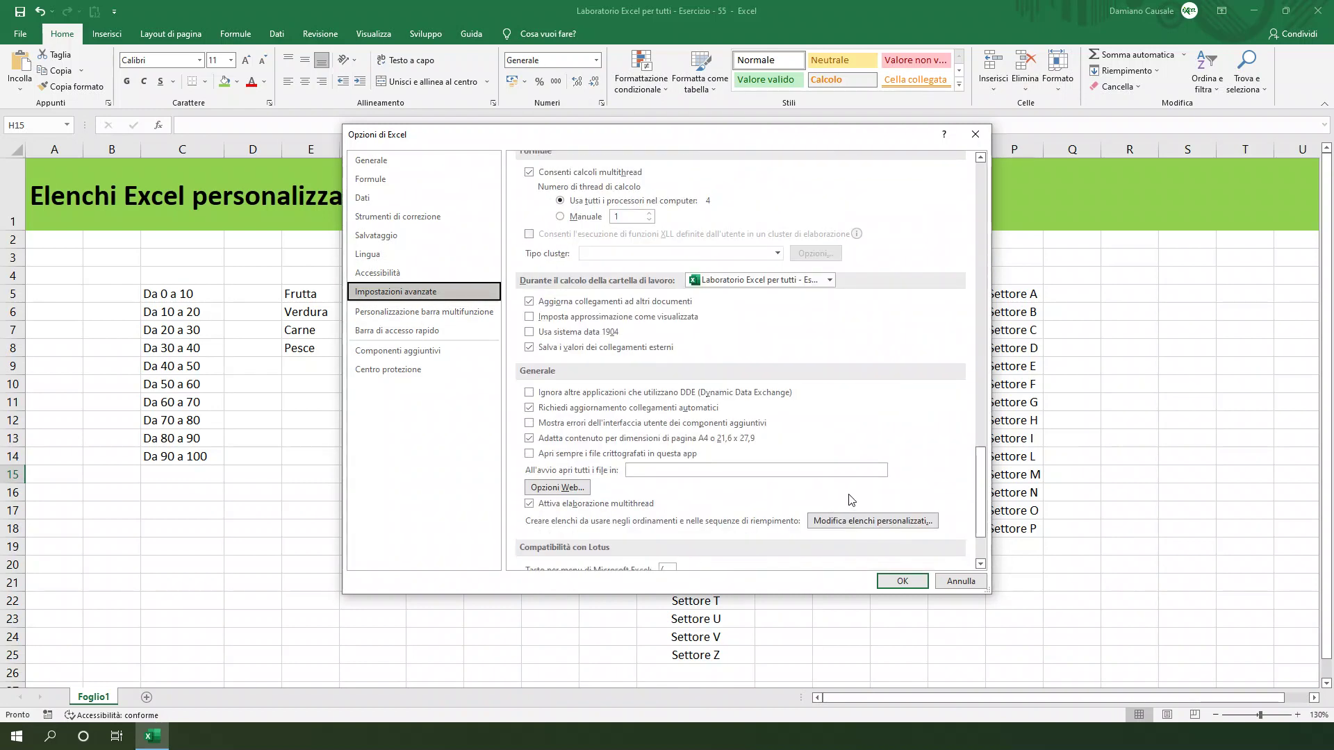
scroll(851, 501, down, 3)
click(883, 430)
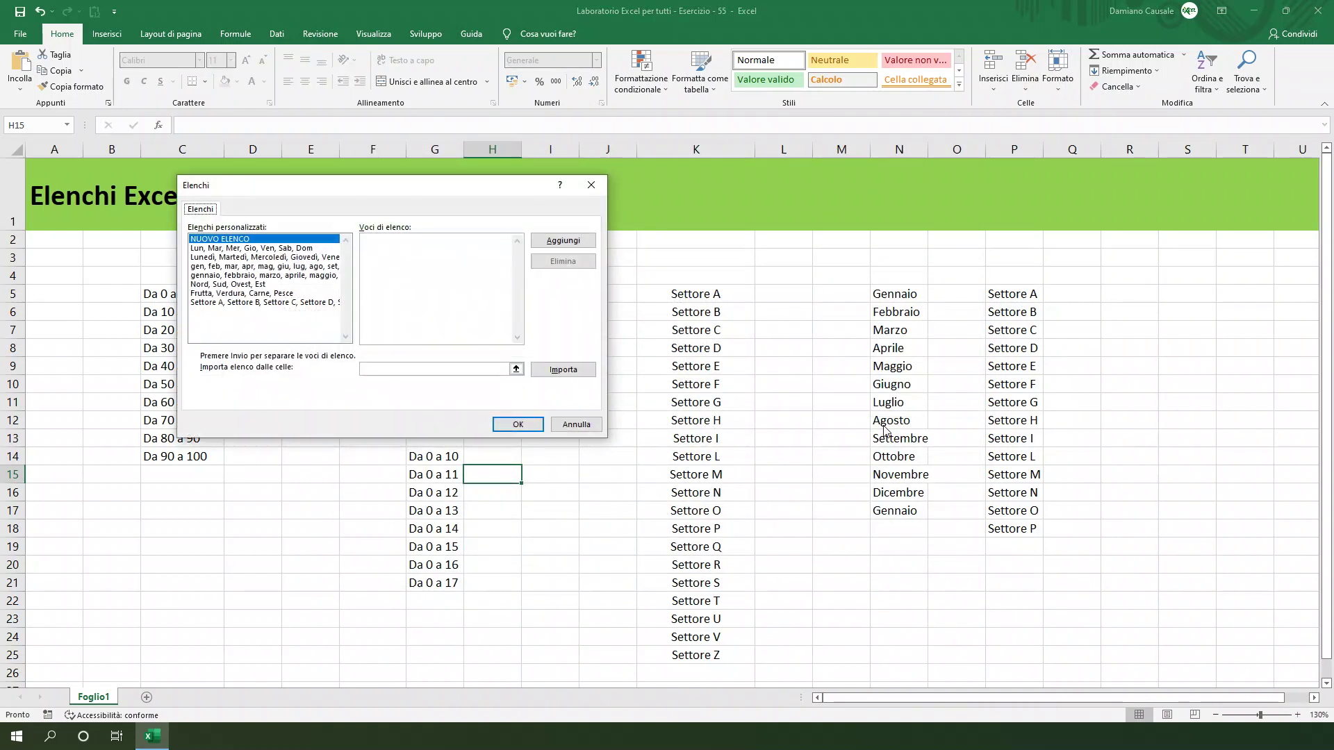
Import the named range =Intervallo as a new custom list and close both dialogs.
drag(365, 186, 744, 224)
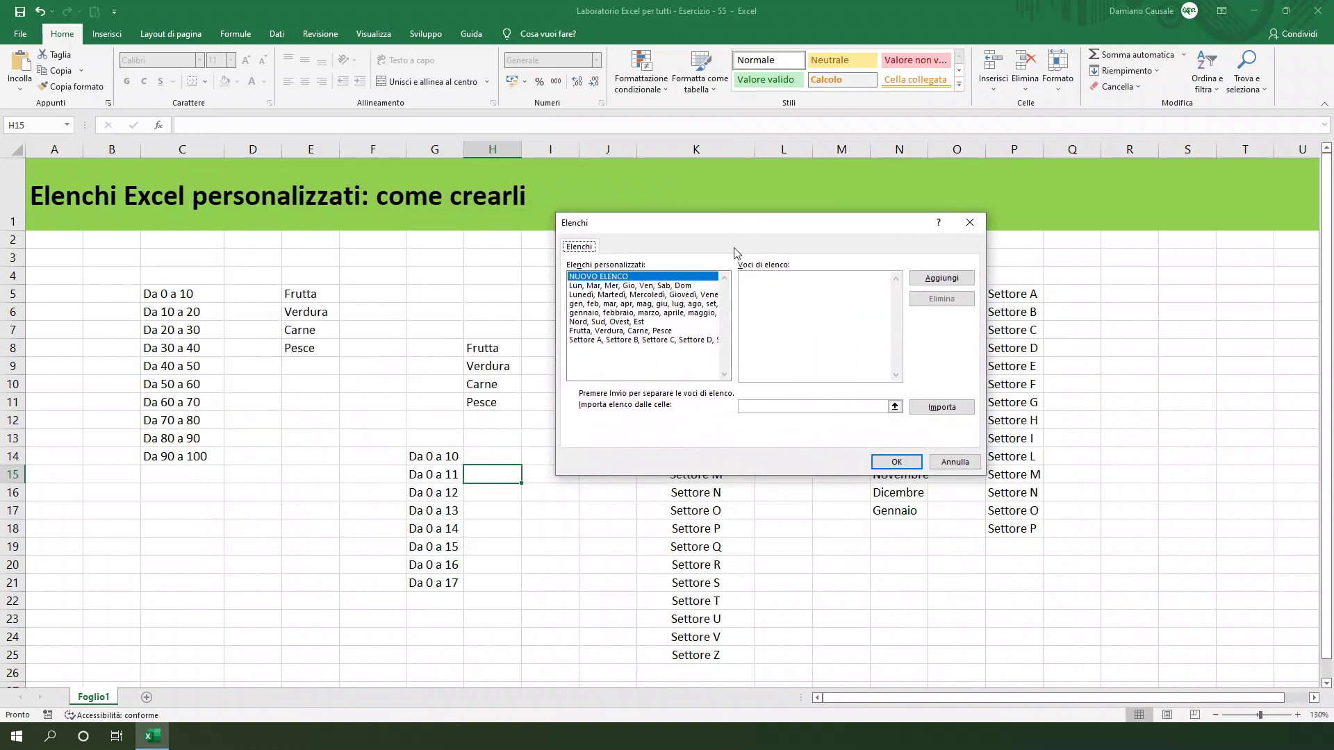
click(746, 407)
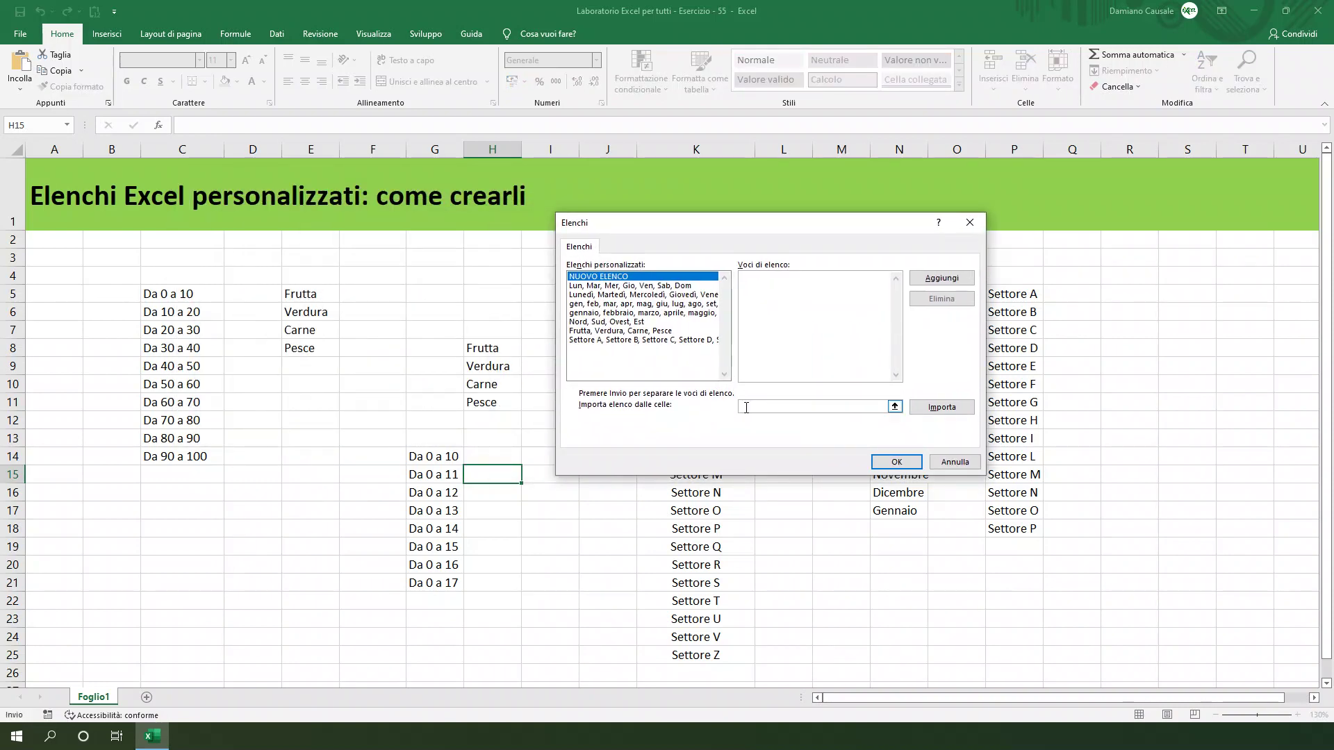
text(=Intervallo)
click(938, 411)
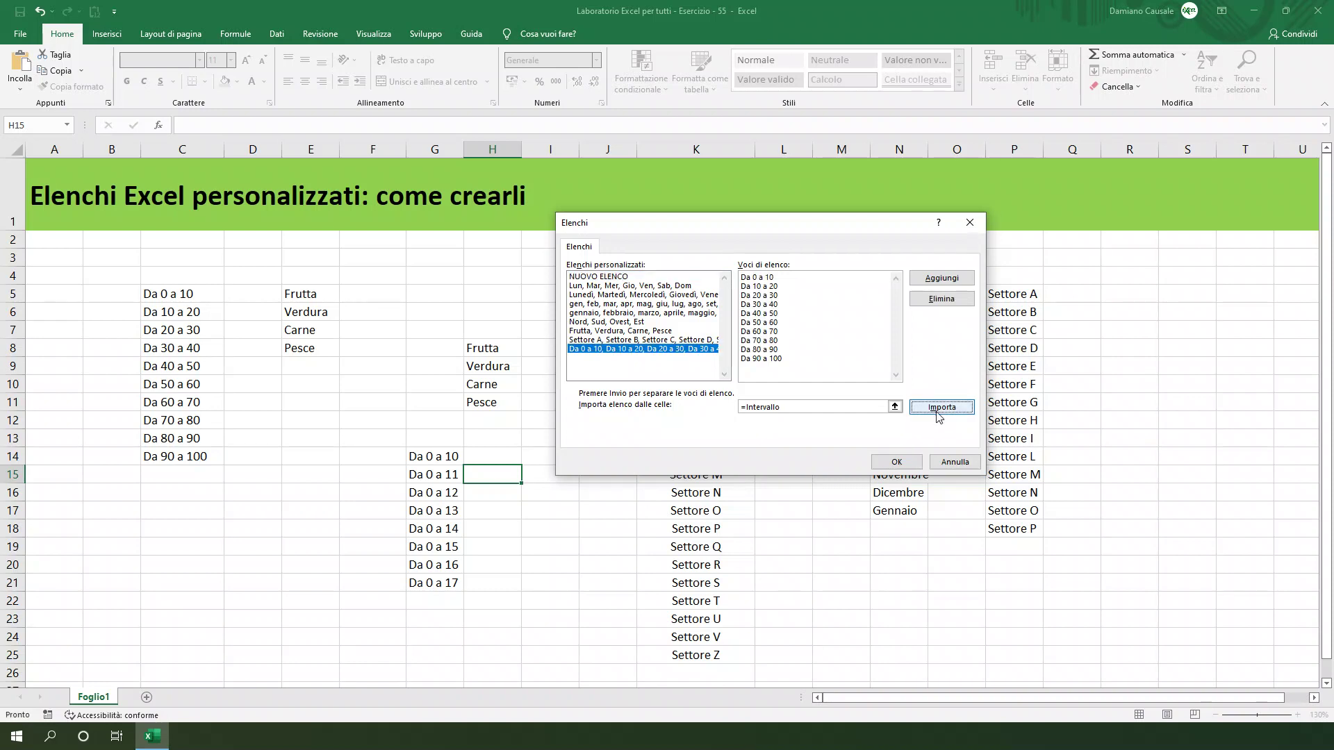
click(896, 462)
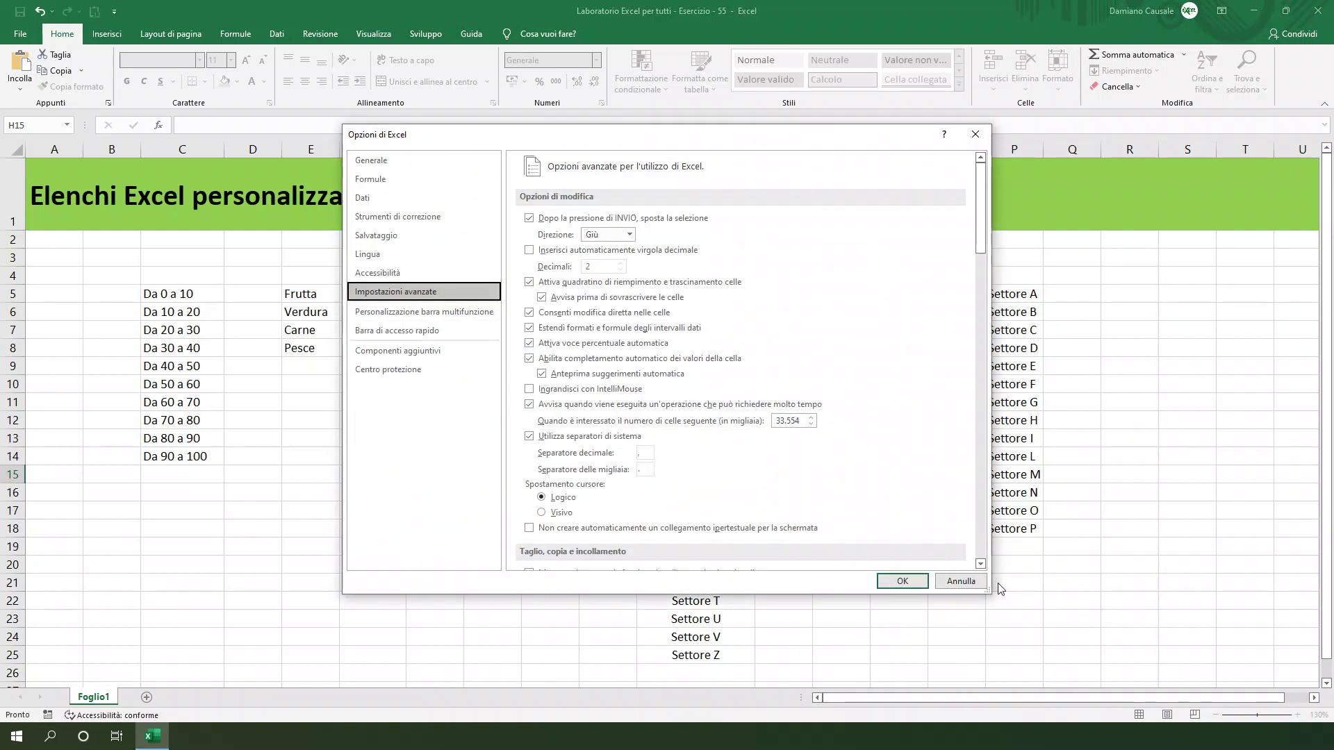
click(972, 588)
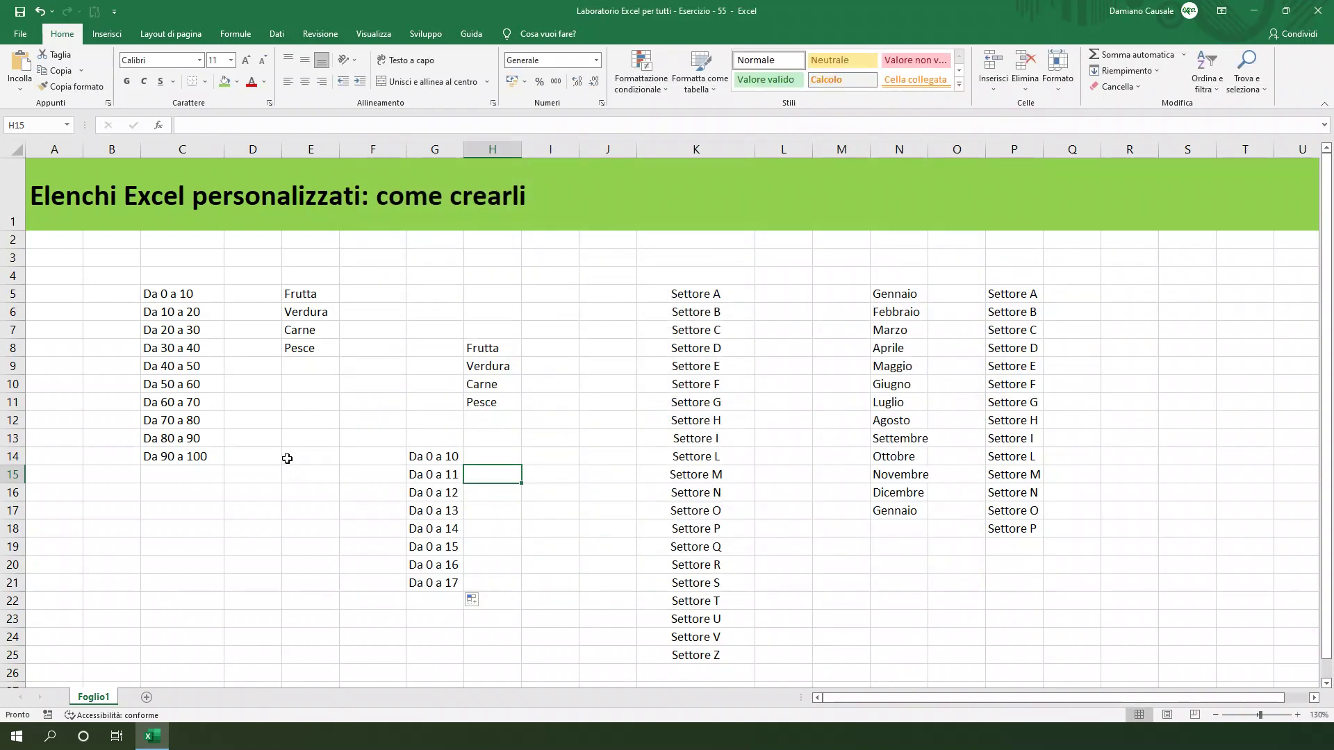
Enter 'Da 0 a 10' in E14 and autofill down to E22, giving Da 0 a 10 through Da 80 a 90.
click(287, 459)
text(D)
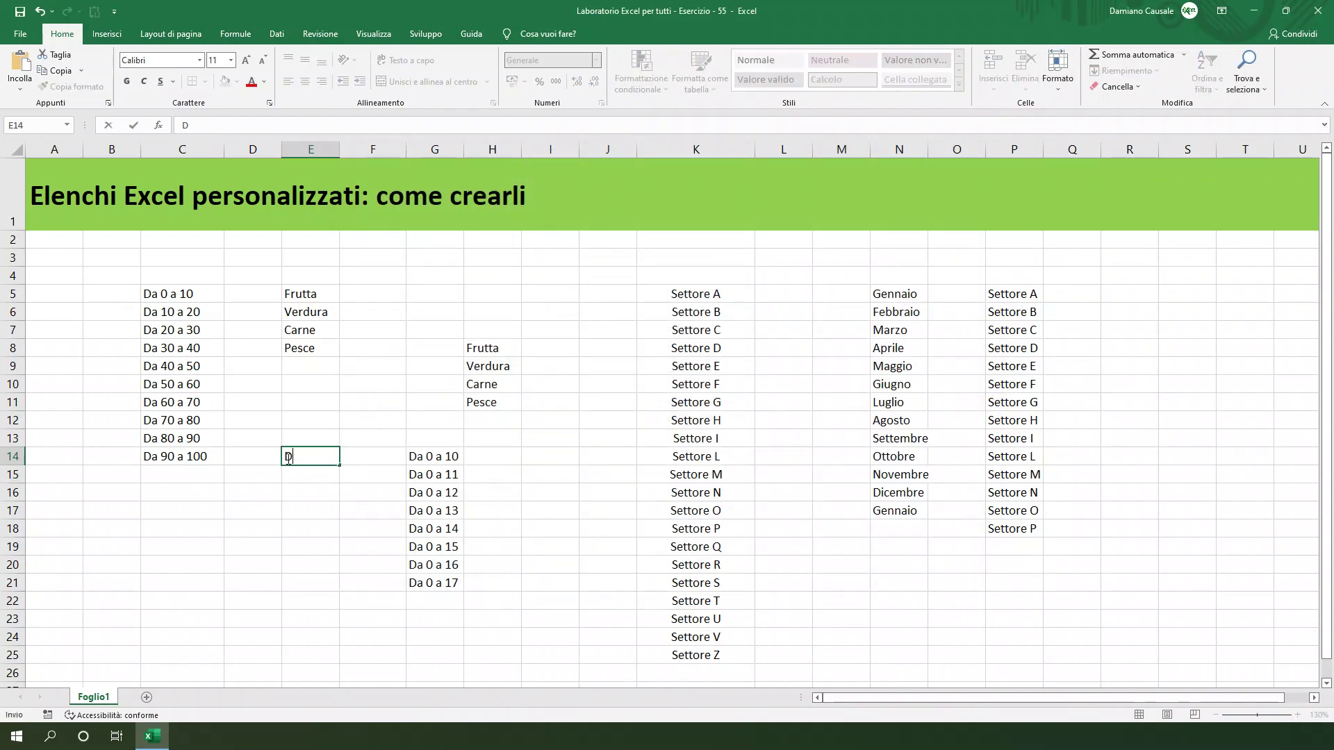
text(a 0 a 10)
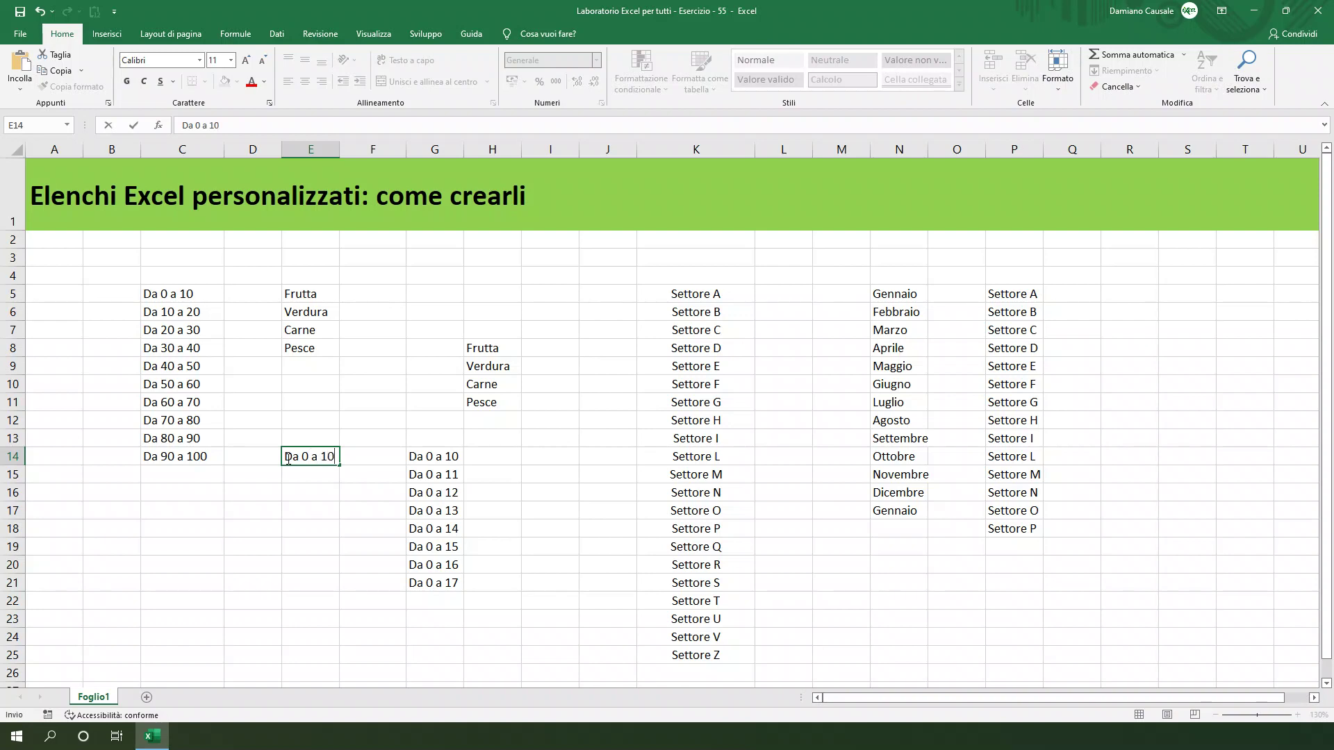
key(ctrl+Return)
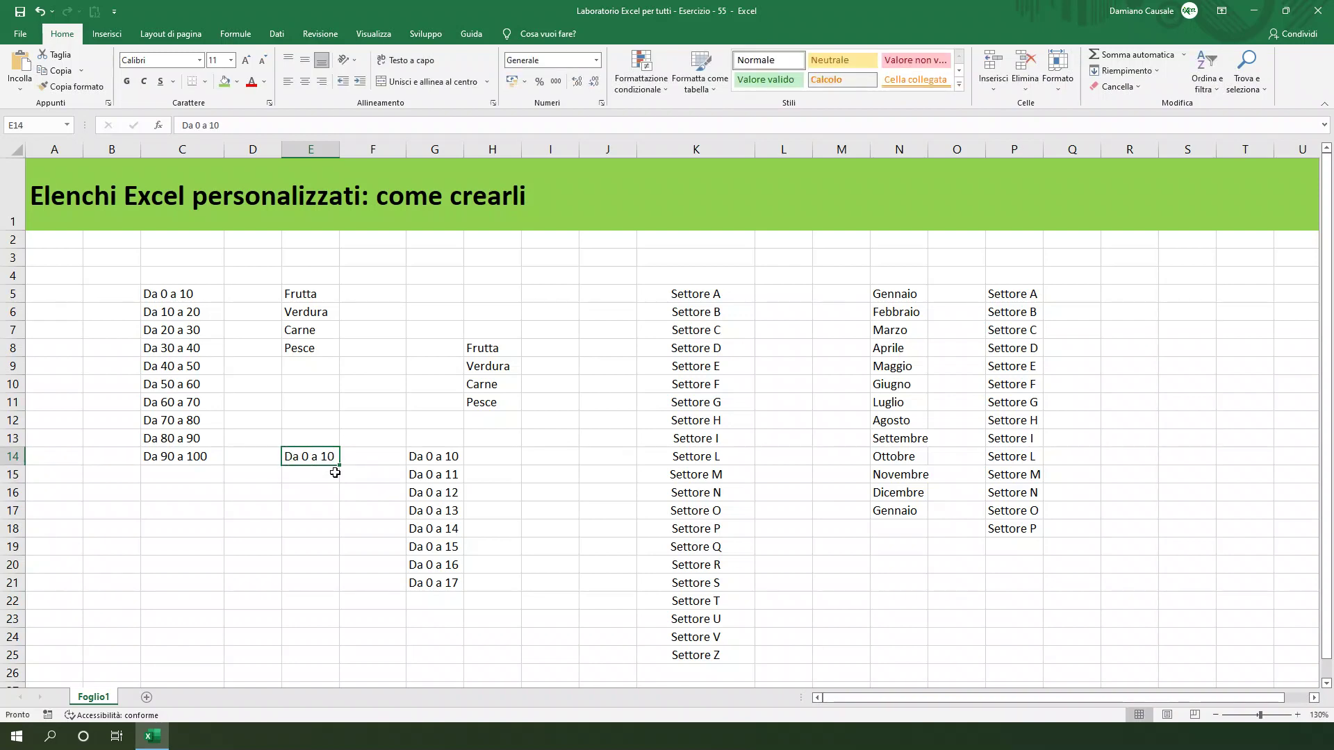
drag(339, 465, 346, 602)
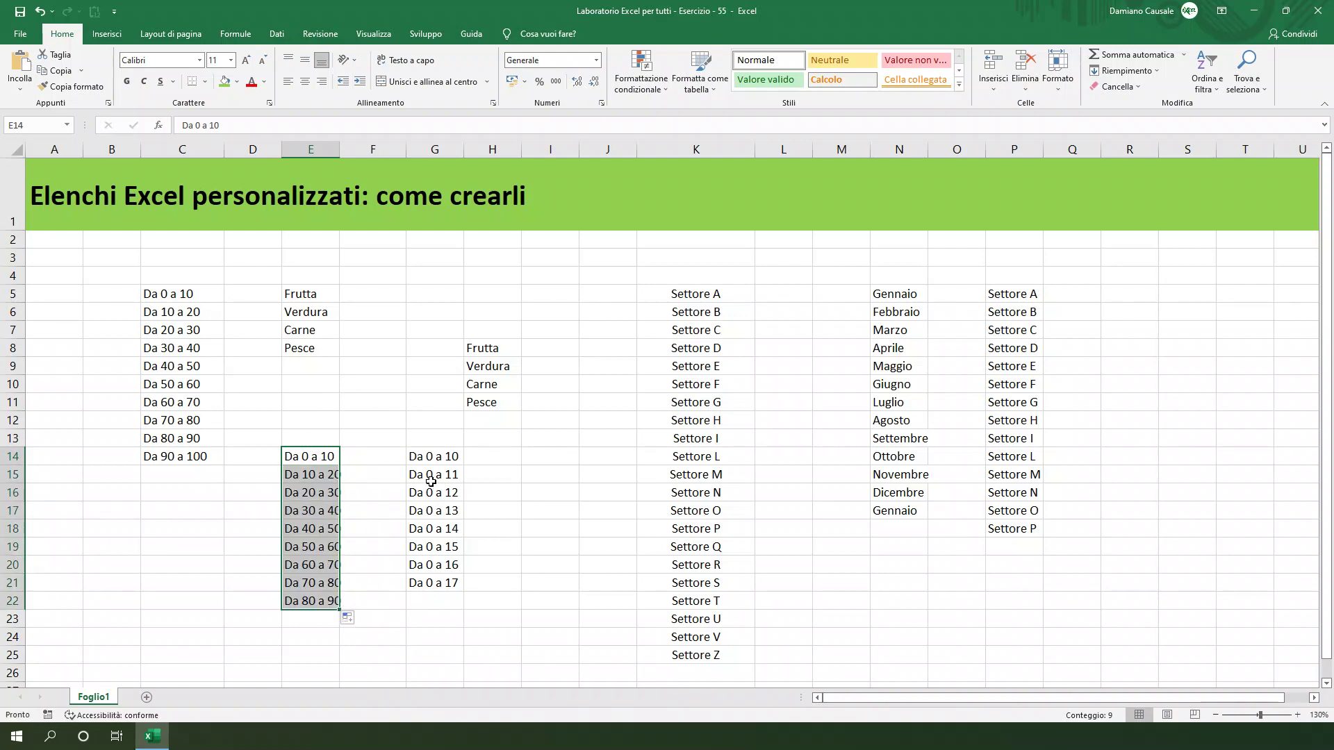
Compare the E14:E21 fill against the earlier fill in column G.
click(454, 458)
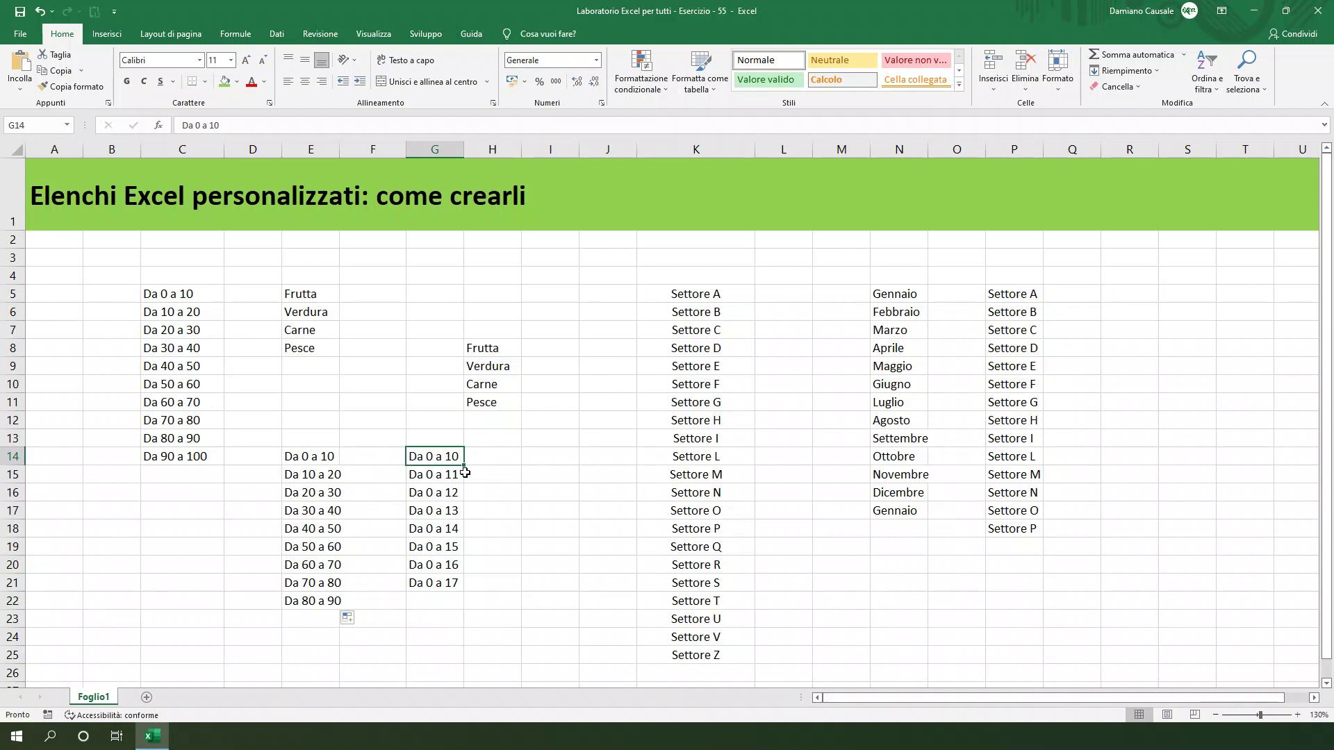
drag(328, 459, 331, 590)
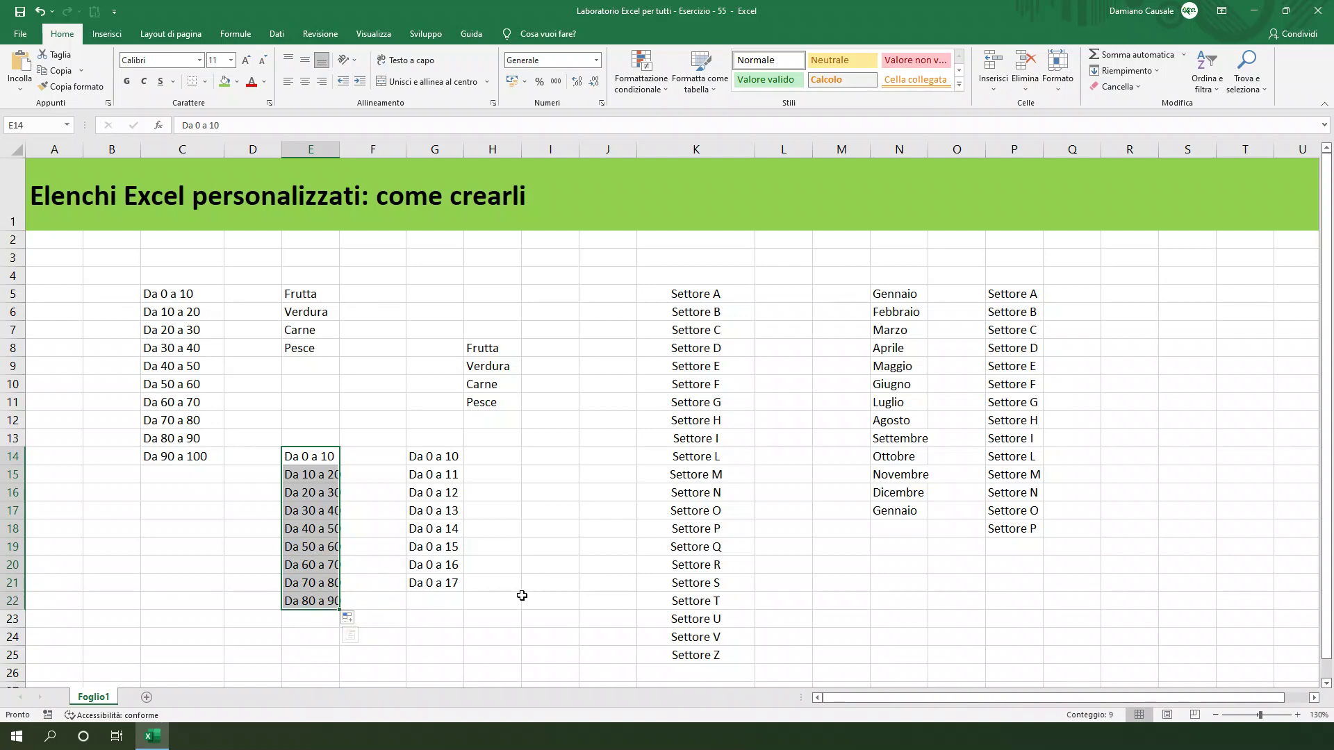
click(549, 564)
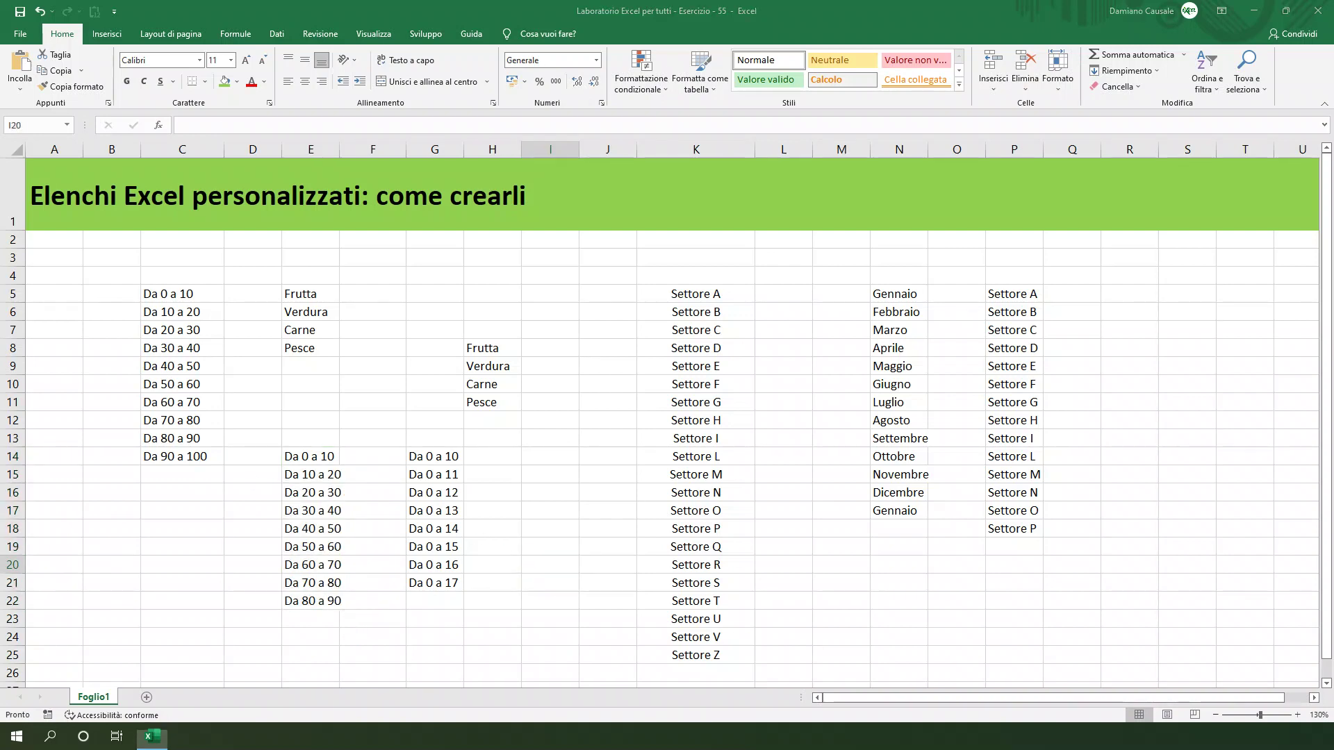